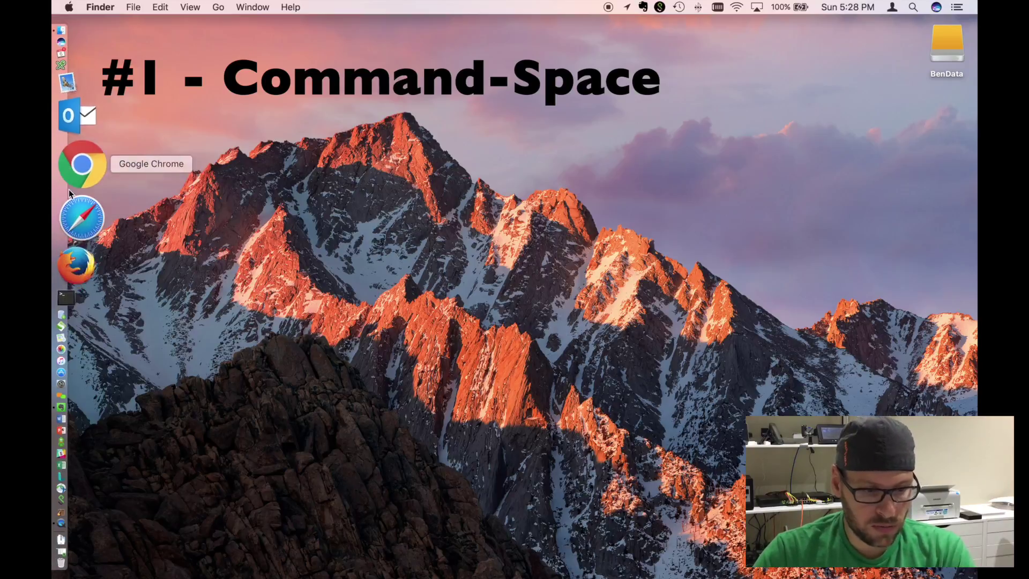
Step: Launch Firefox from the Dock and quit it
click(81, 209)
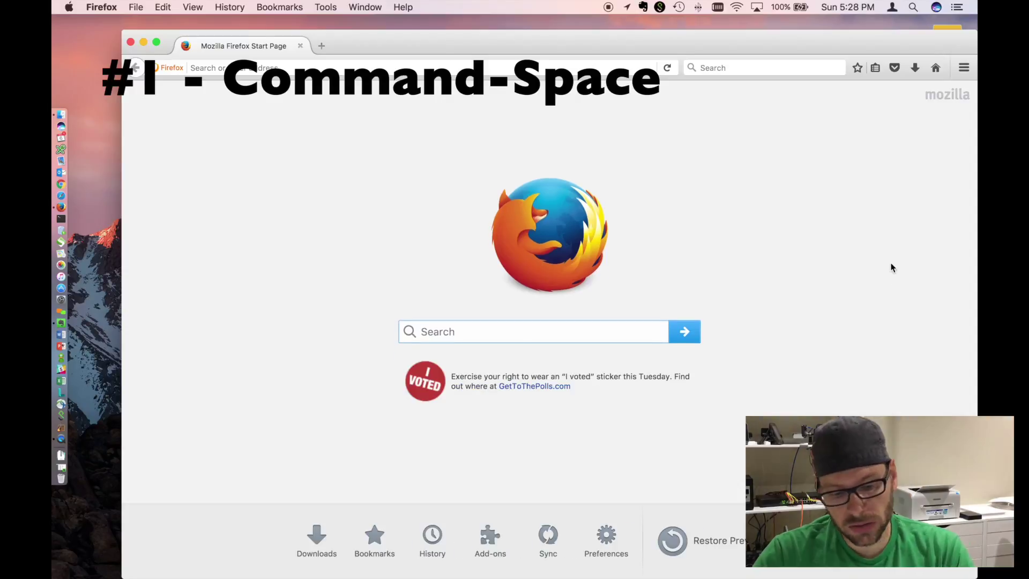
key(super+q)
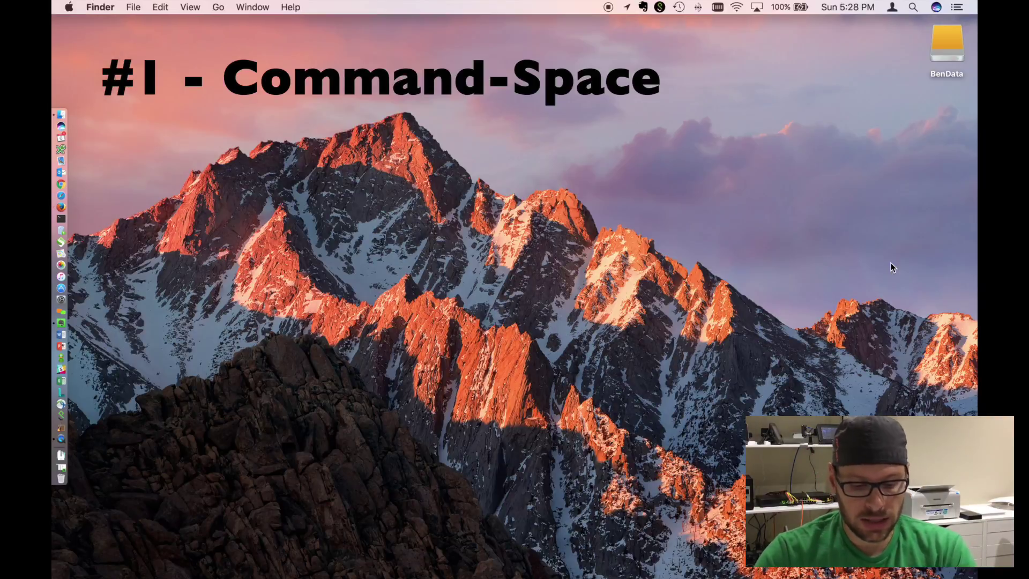
Step: Launch Firefox through a Spotlight search for "firefox" and quit it
key(super+space)
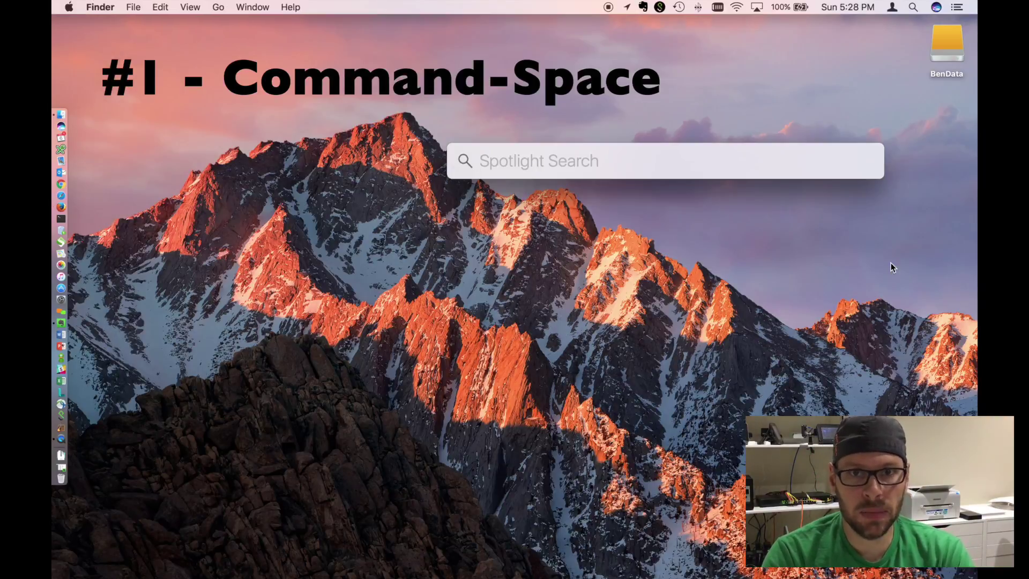
text(firefox)
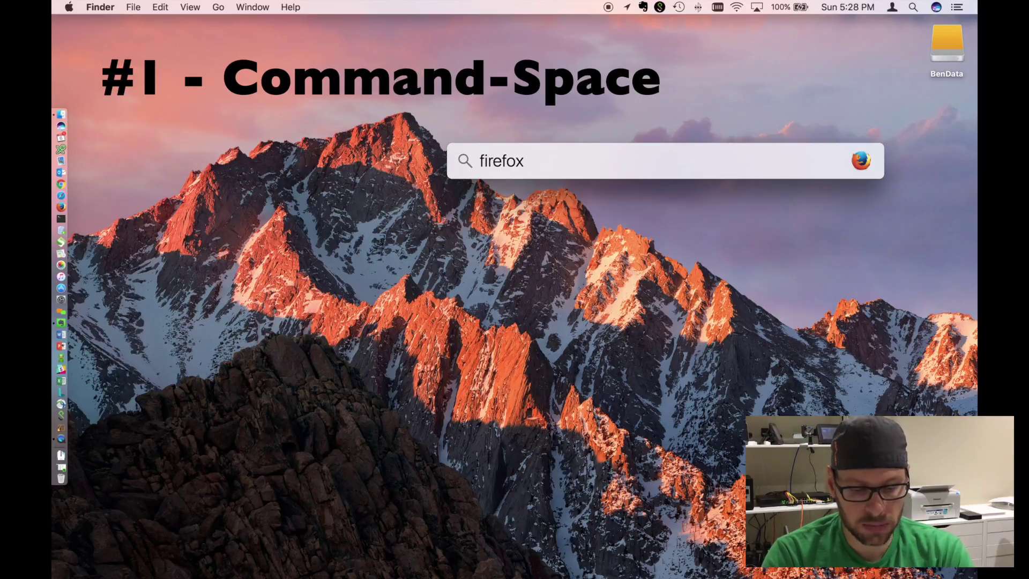
key(Return)
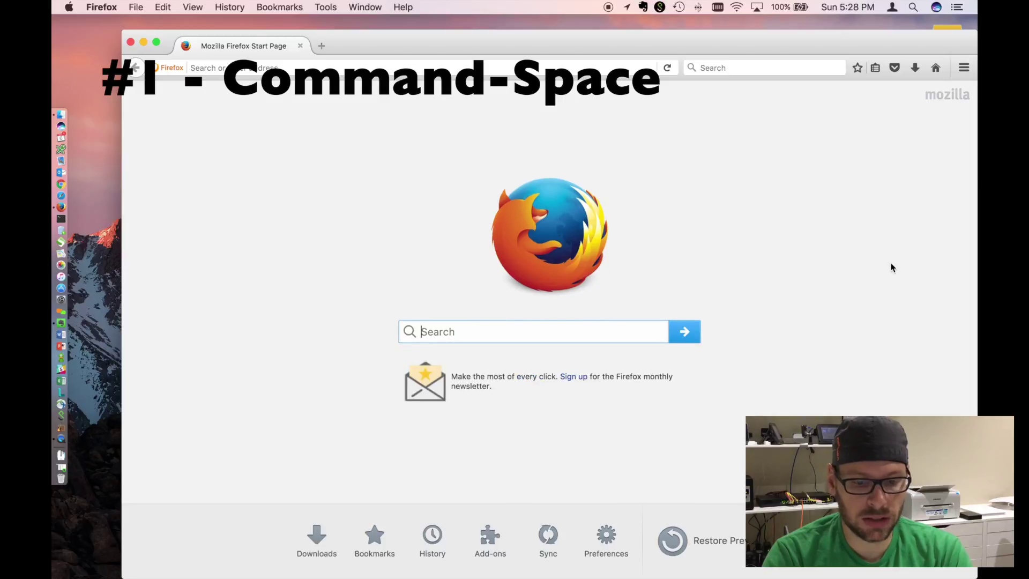
key(super+q)
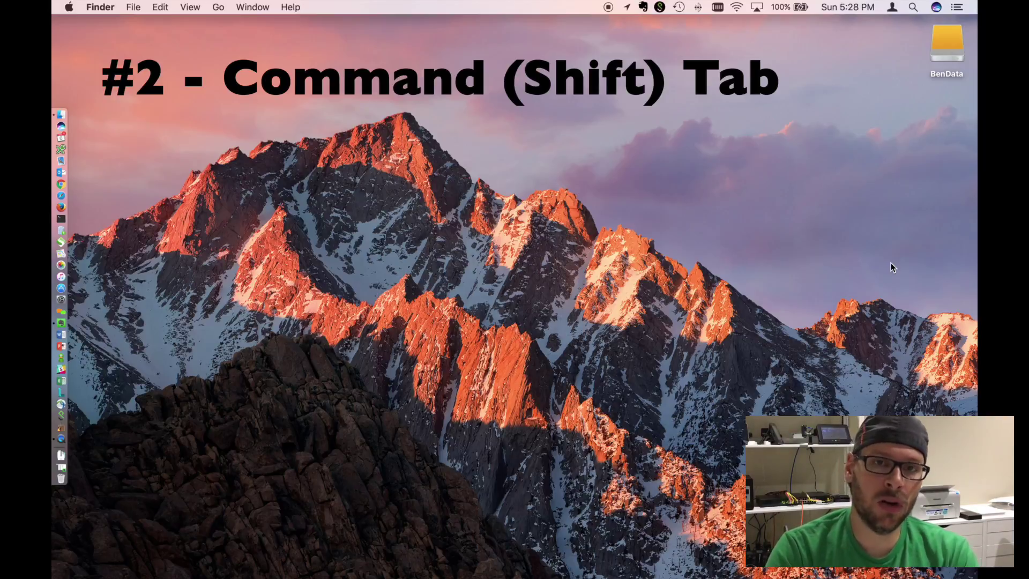
Step: Cycle forward through all the open applications in the application switcher
key(super+Tab)
key(super+Tab)
key(super+Tab)
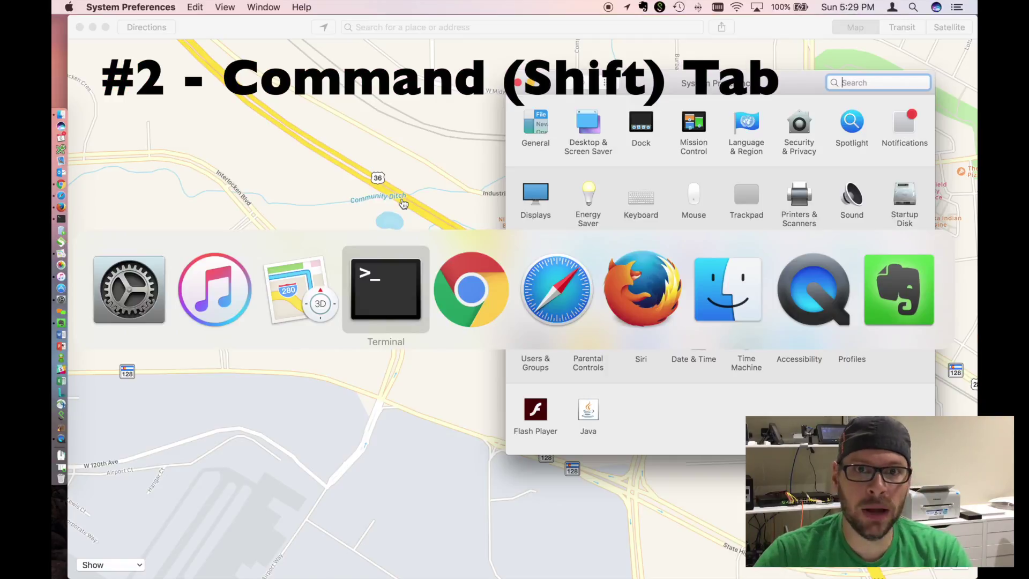
key(super+Tab)
key(super+Tab)
key(super+Tab)
key(super+Tab)
key(super+Tab)
key(super+Tab)
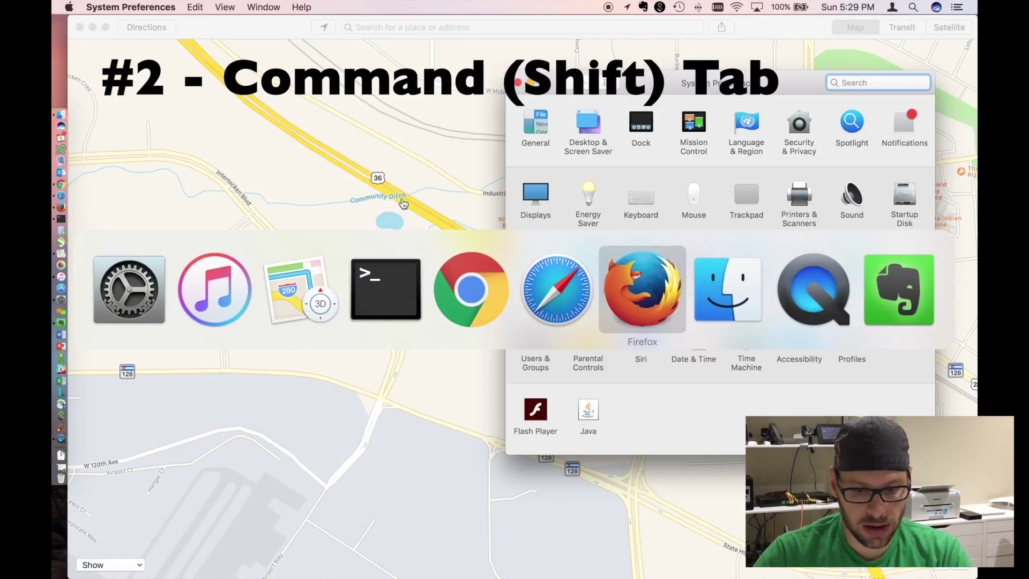
key(super+Tab)
key(super+Tab)
key(super+Tab)
key(super+Tab)
key(super+Tab)
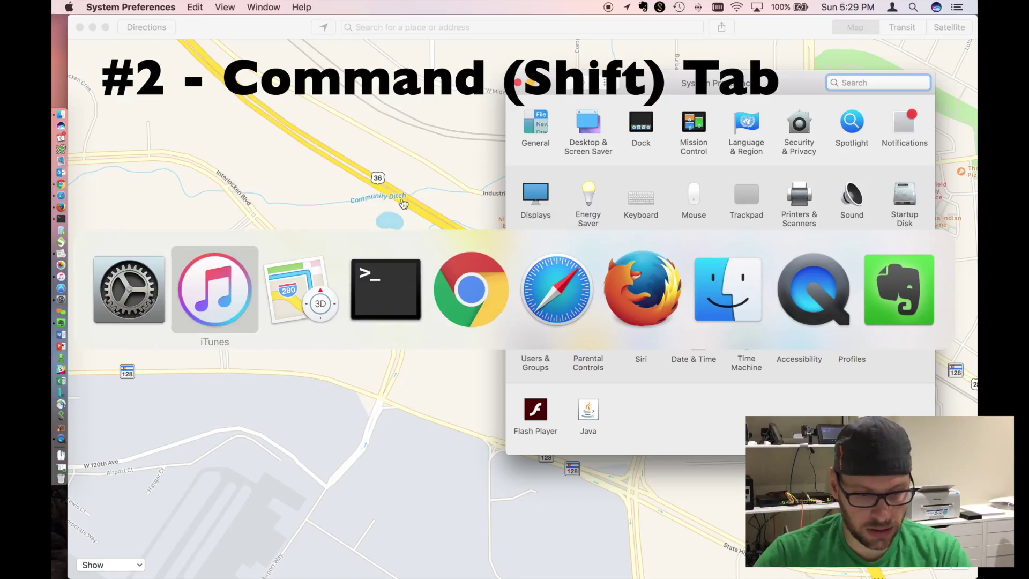
key(super+Tab)
key(super+Tab)
key(super+Tab)
key(super+Tab)
key(super+Tab)
key(super+Tab)
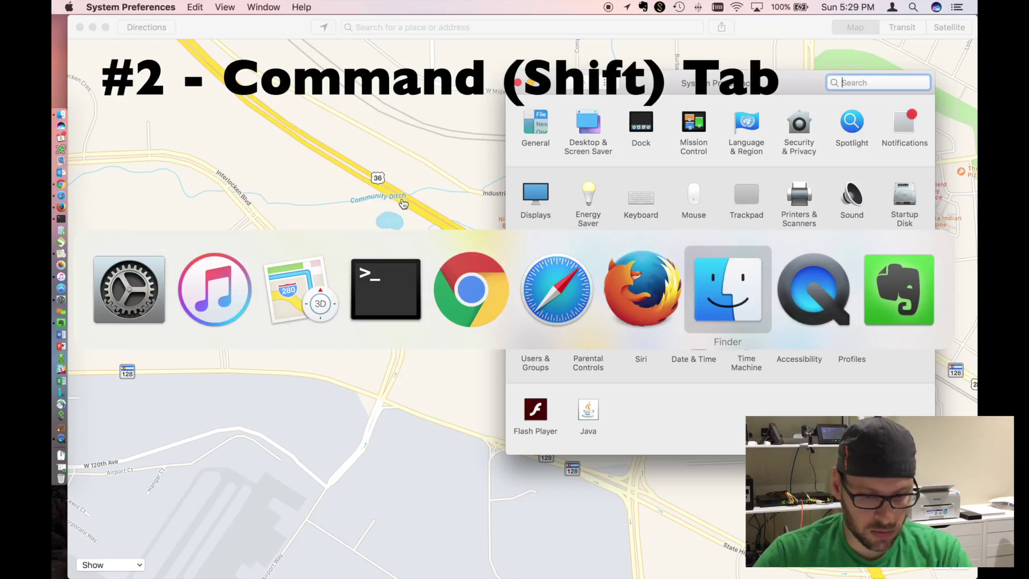
key(super+Tab)
key(super+Tab)
key(super+Tab)
key(super+Tab)
key(super+Tab)
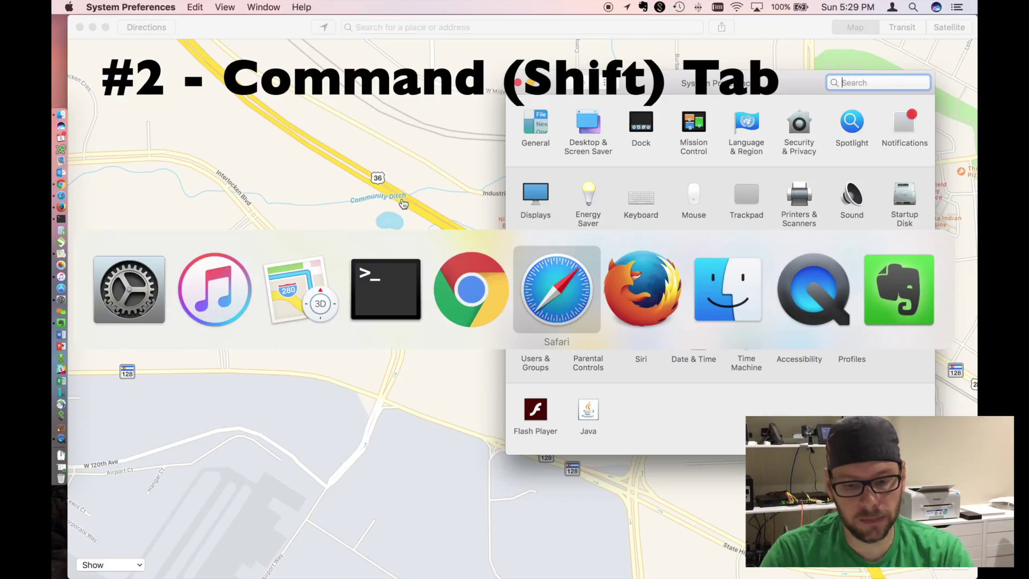
Step: Cycle backward through the open applications in the application switcher
key(super+shift+Tab)
key(super+shift+Tab)
key(super+shift+Tab)
key(super+shift+Tab)
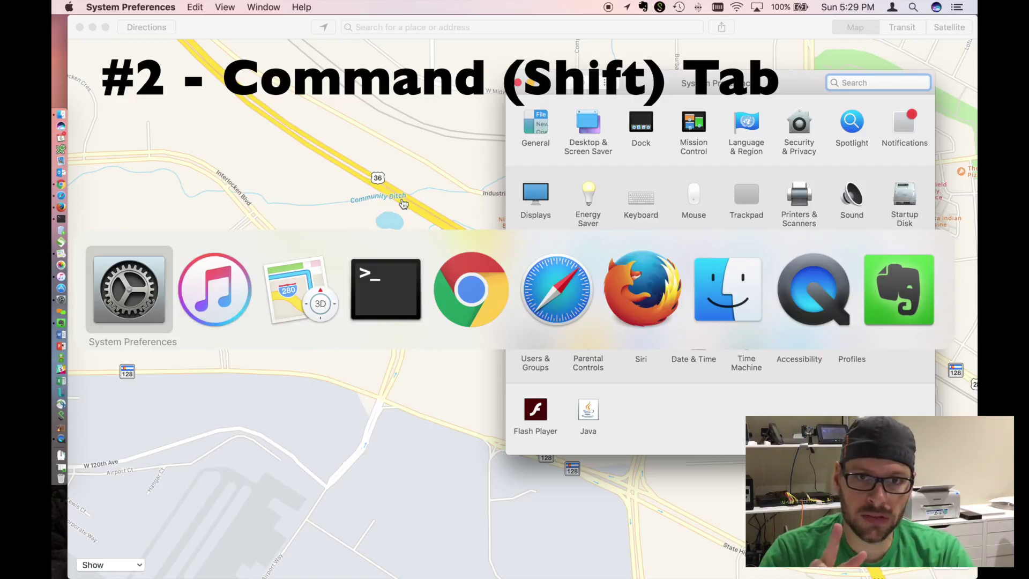
key(super+shift+Tab)
key(super+shift+Tab)
key(super+shift+Tab)
key(super+shift+Tab)
key(super+shift+Tab)
key(super+shift+Tab)
key(super+shift+Tab)
key(super+shift+Tab)
key(super+shift+Tab)
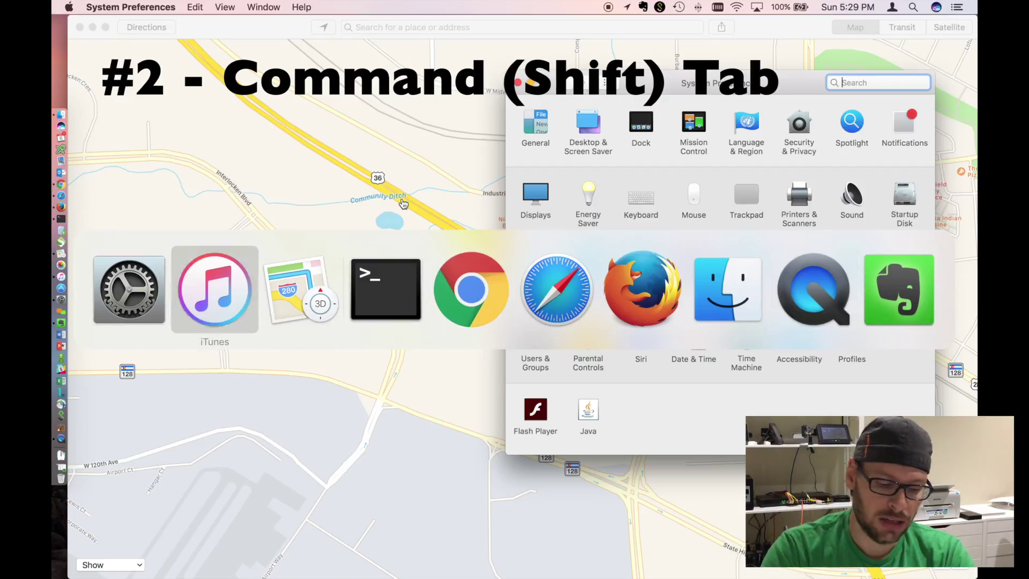
key(super+shift+Tab)
Step: Cycle forward through the application switcher again and switch to iTunes
key(super+Tab)
key(super+Tab)
key(super+Tab)
key(super+Tab)
key(super+Tab)
key(super+Tab)
key(super+Tab)
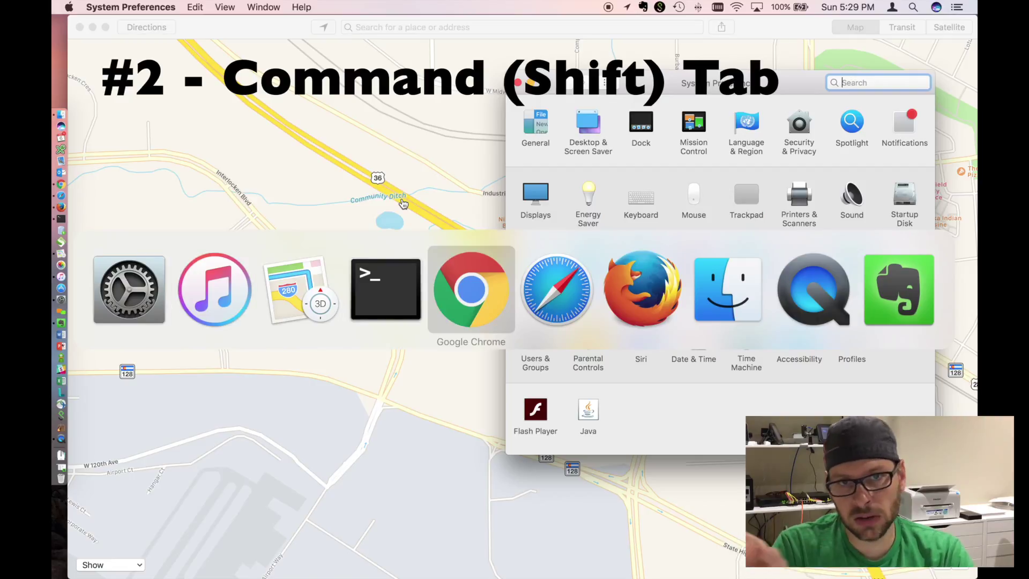
key(super+Tab)
key(super+Tab)
key(super+Tab)
key(super+Tab)
key(super+Tab)
key(super+Tab)
key(super+Tab)
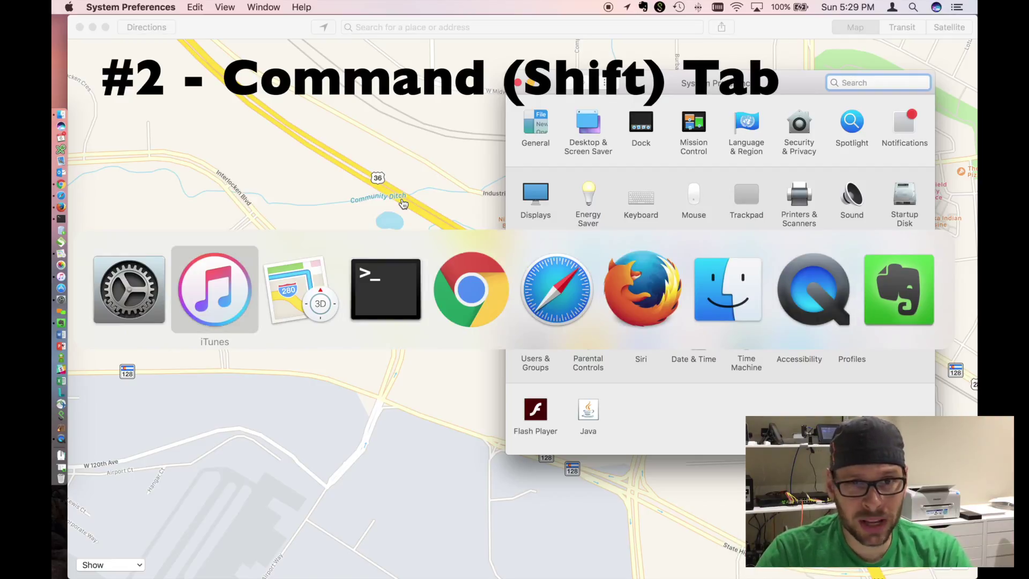
key(super+Tab)
key(super+Tab)
key(super+Tab)
key(super+Tab)
key(super+Tab)
key(super+Tab)
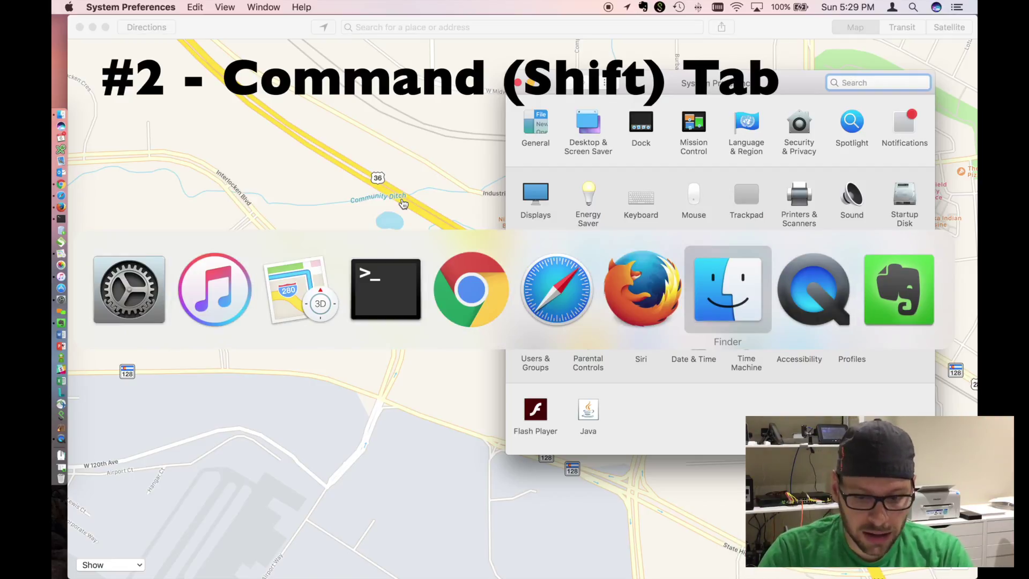
key(super+Tab)
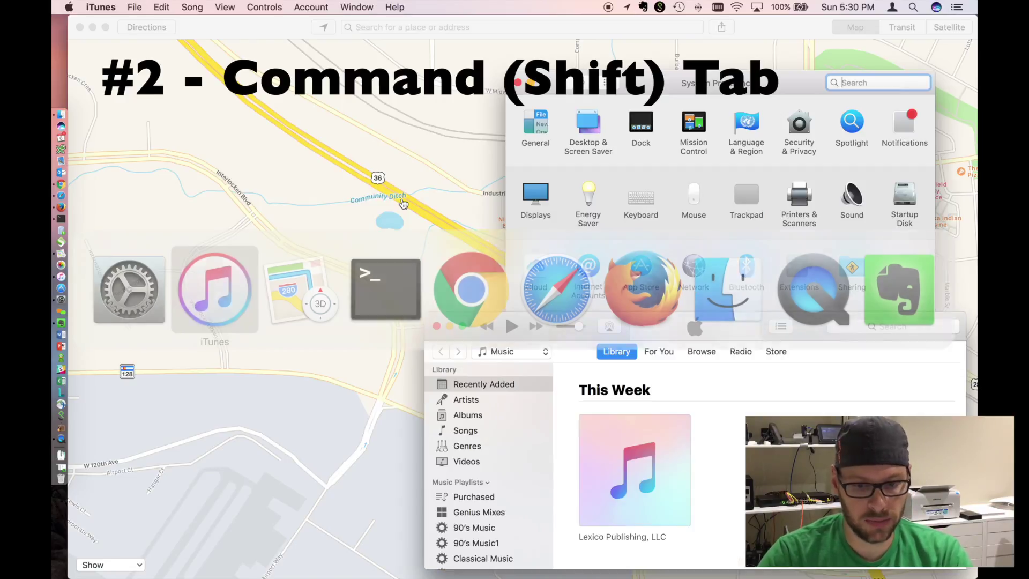
Step: Bring the Maps window to the front and open a Finder window on Documents
click(210, 218)
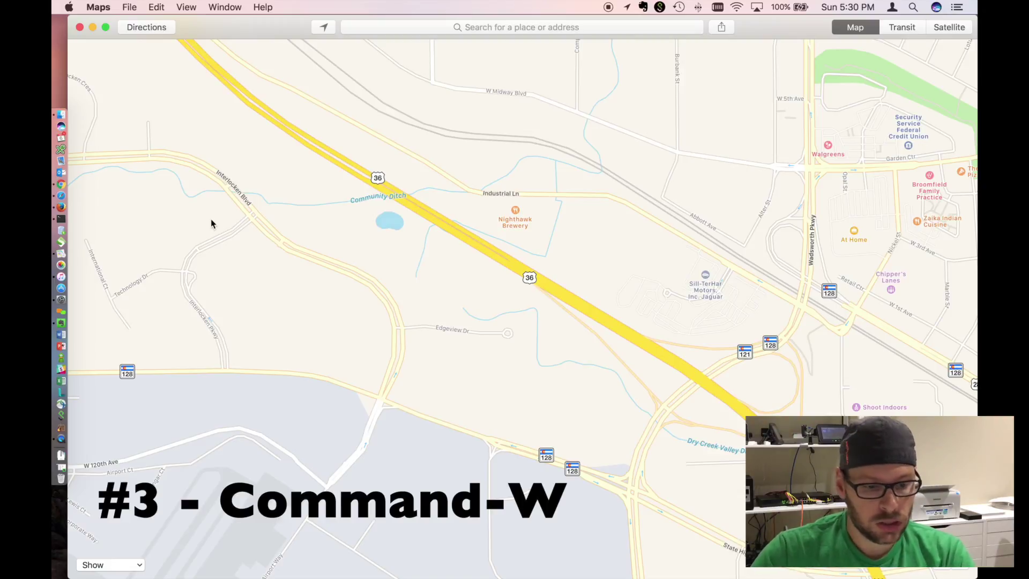
click(65, 116)
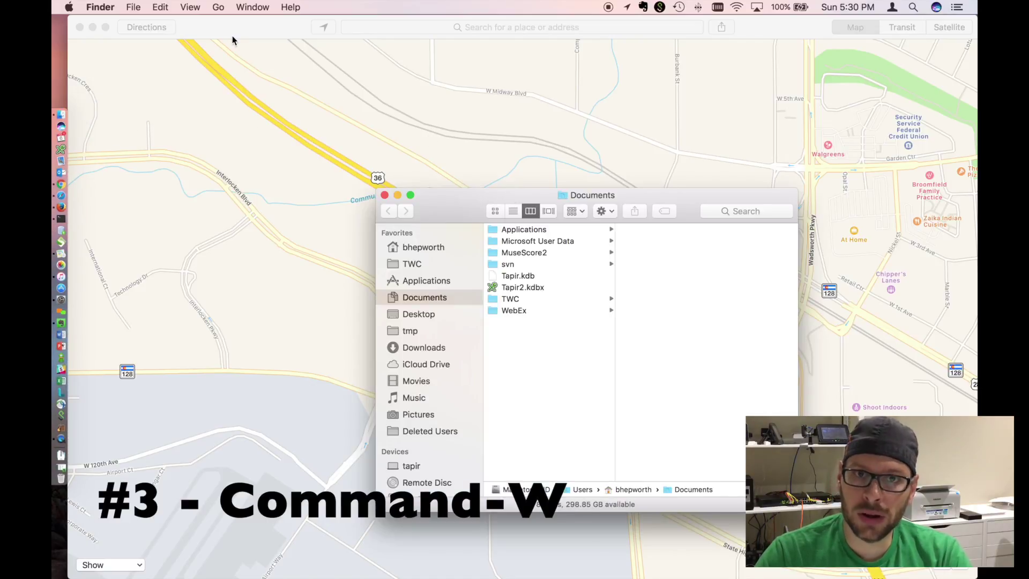
Step: Look up Finder's Close Window command and close the Documents window
click(133, 8)
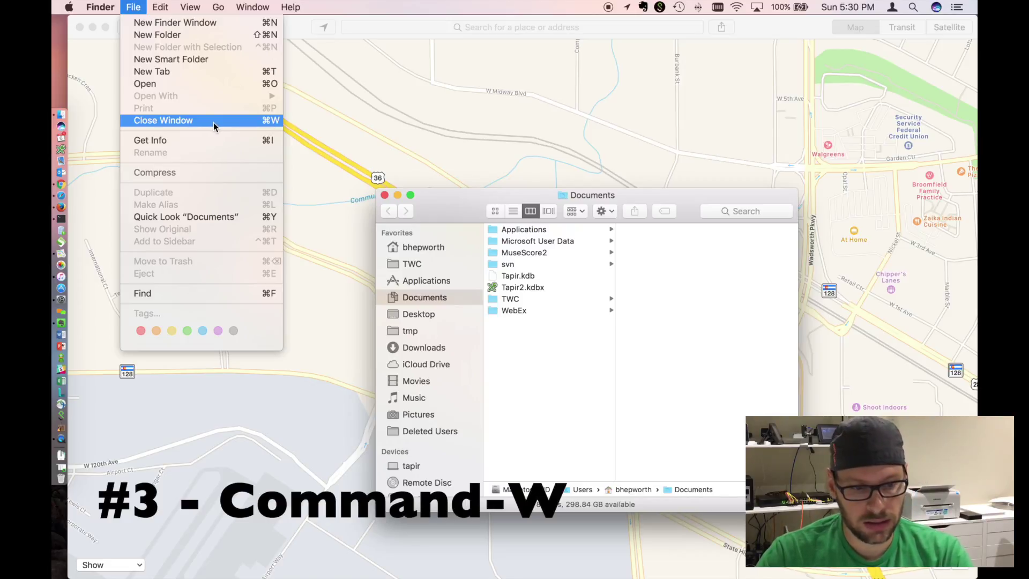
click(448, 199)
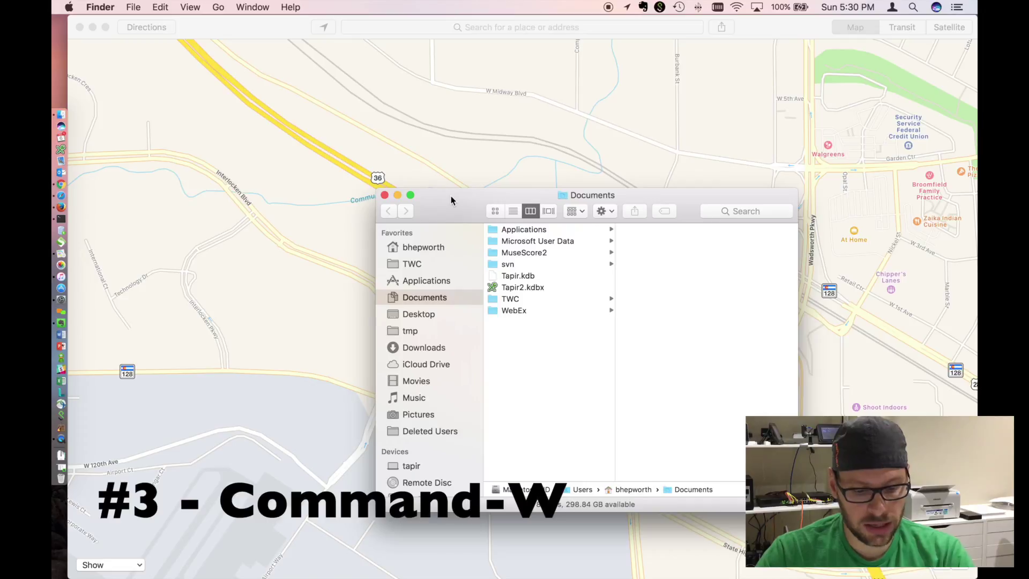
key(super+w)
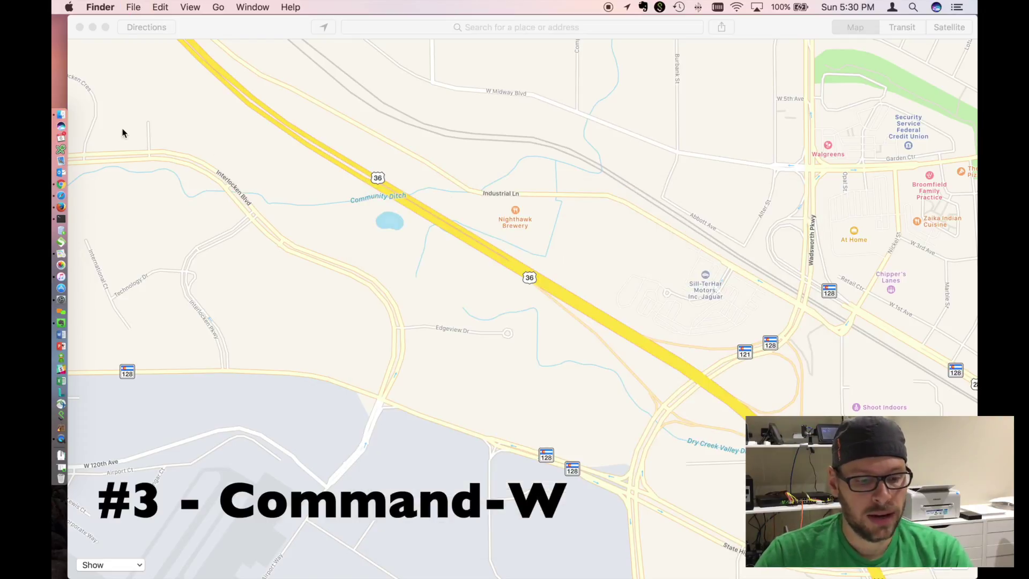
Step: Switch to Firefox and open six new blank tabs beside the start page
click(64, 214)
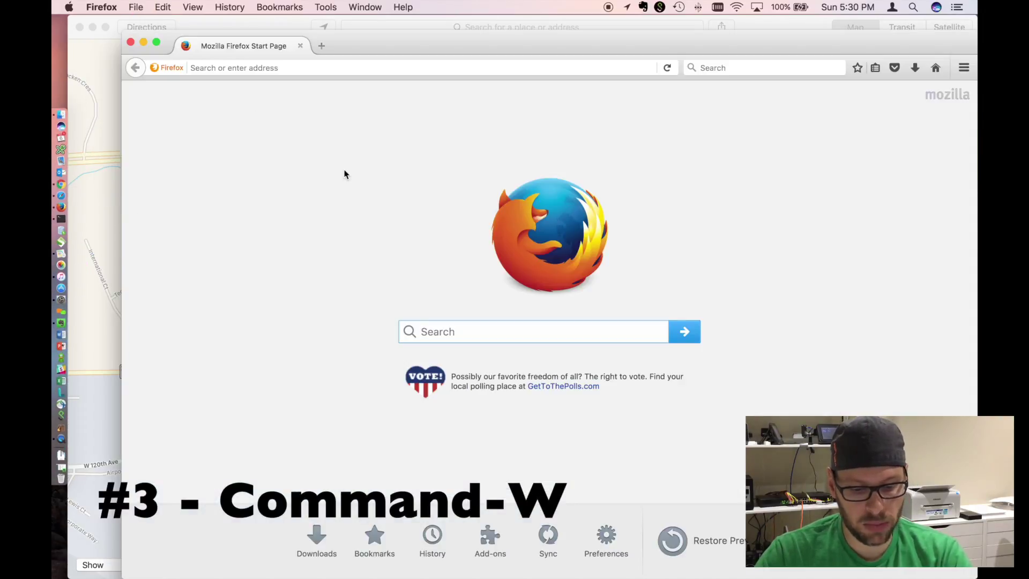
key(super+t)
key(super+t)
key(super+t)
key(super+t)
key(super+t)
key(super+t)
Step: Go to the fifth Firefox tab and load amazon.com in it
key(super+5)
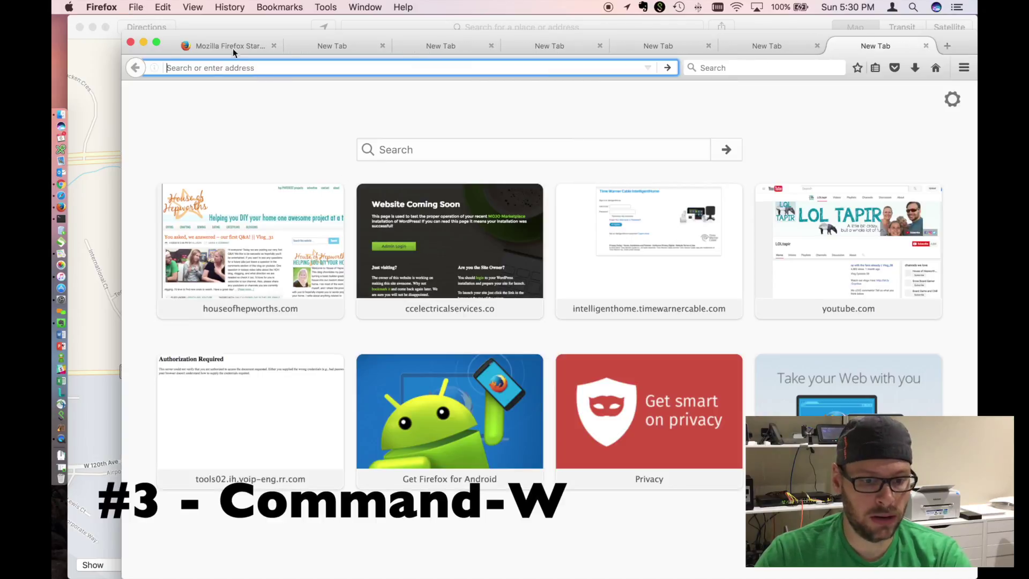
text(amazon.com/)
key(Return)
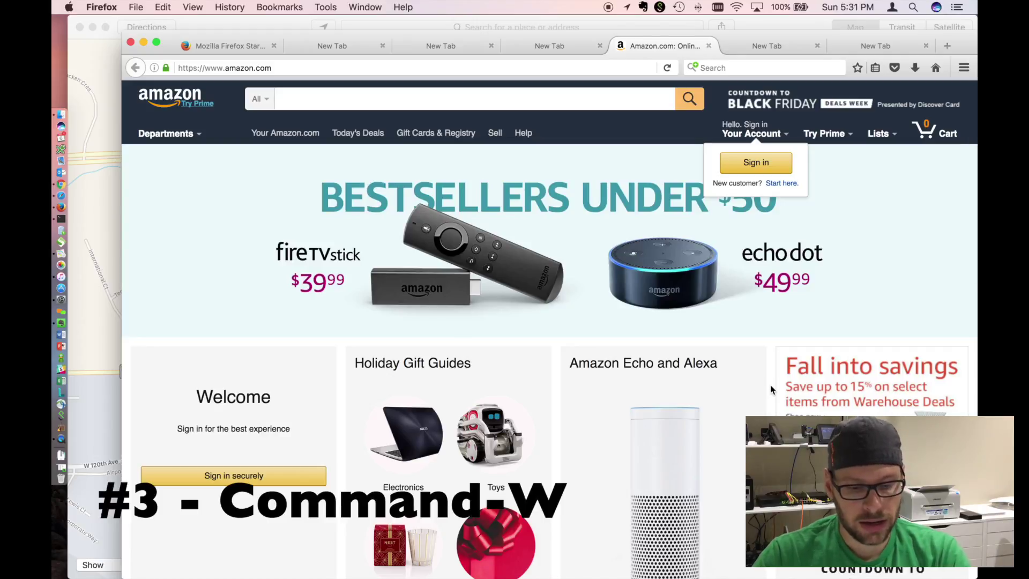
Step: Close the Amazon tab and one blank tab, and return to the Mozilla Firefox Start Page tab
key(super+w)
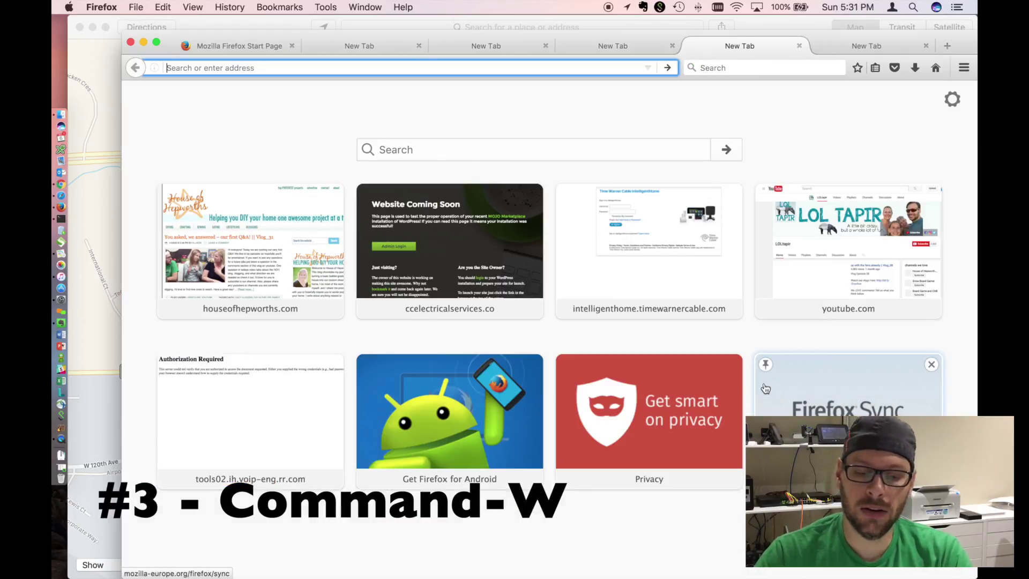
click(672, 45)
click(242, 45)
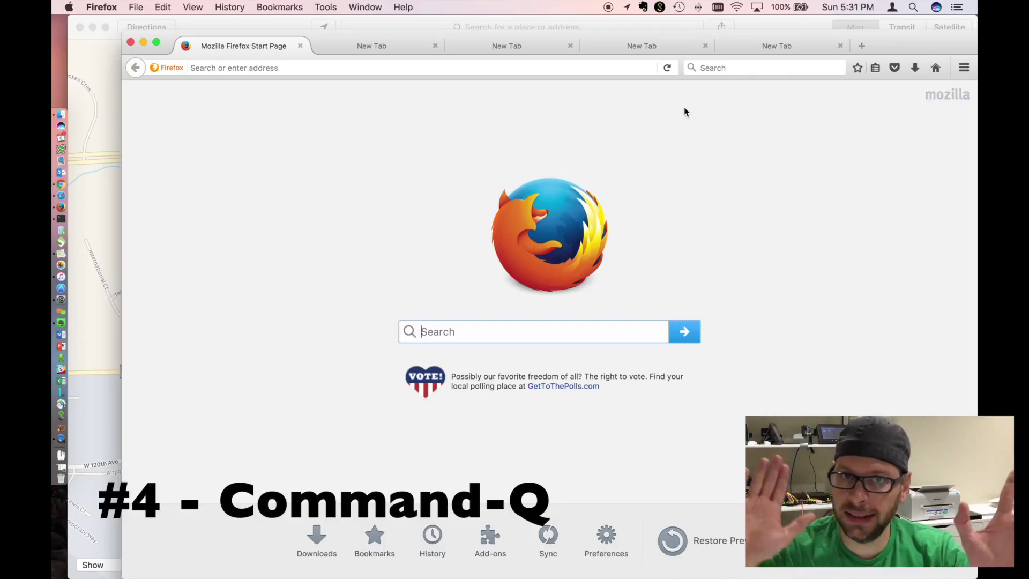
Step: Quit Firefox, and from the application switcher quit Maps, System Preferences, iTunes, Terminal, Google Chrome and Safari
key(super+q)
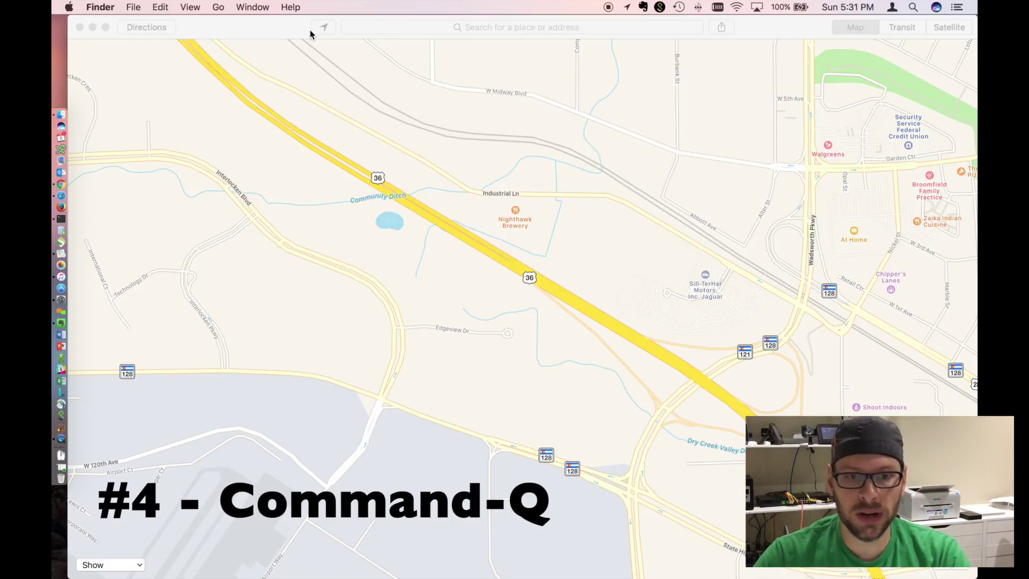
key(super+Tab)
key(super+q)
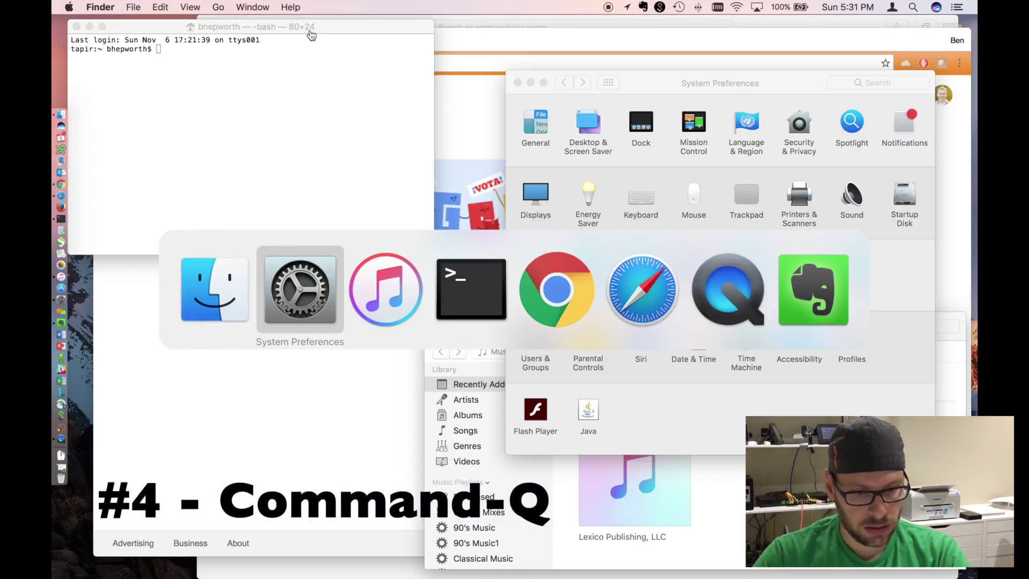
key(super+q)
key(super+q)
key(super+Tab)
key(super+q)
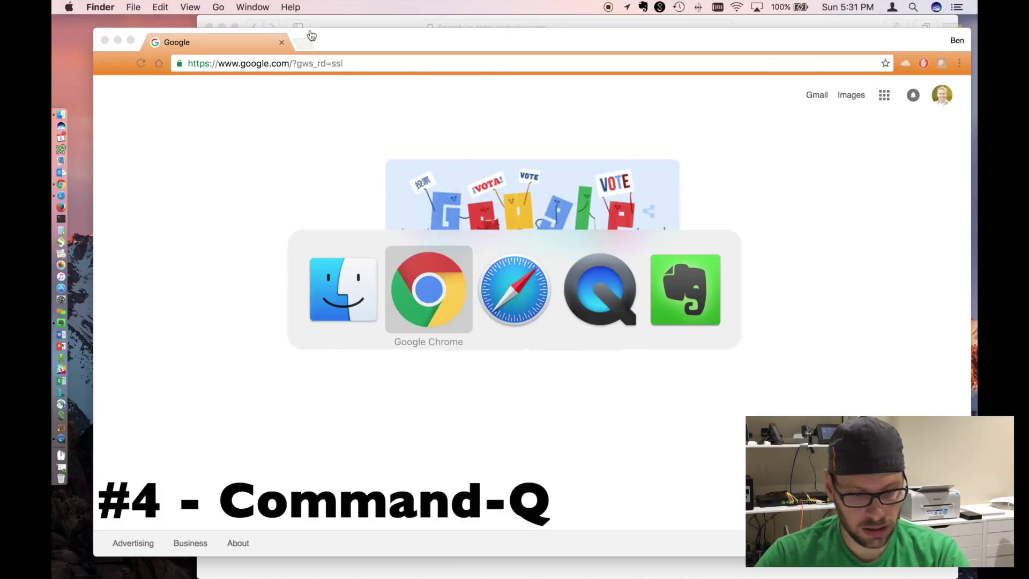
key(super+q)
key(super+q)
key(super+Escape)
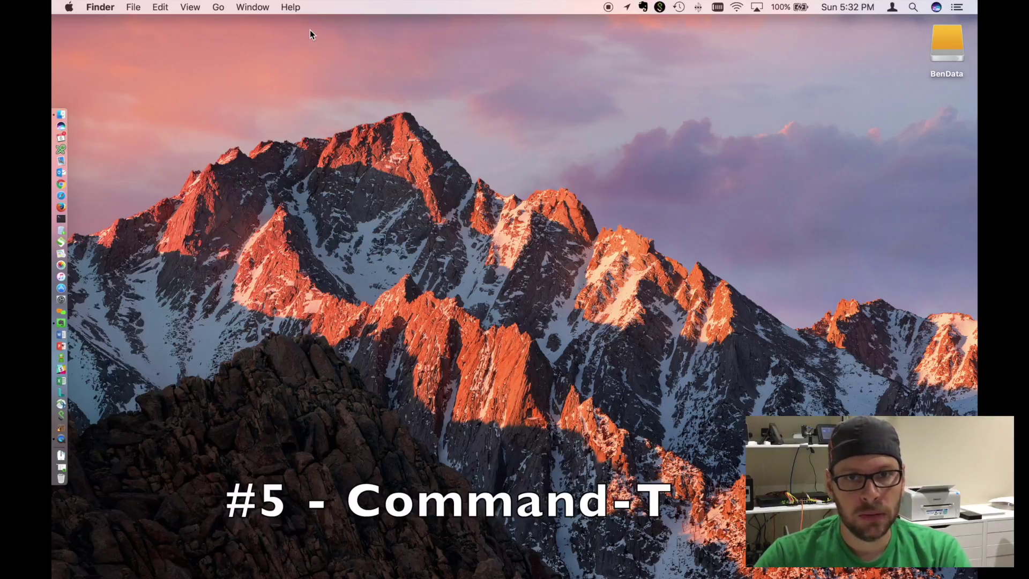
Step: Launch Safari and open three new tabs
click(71, 193)
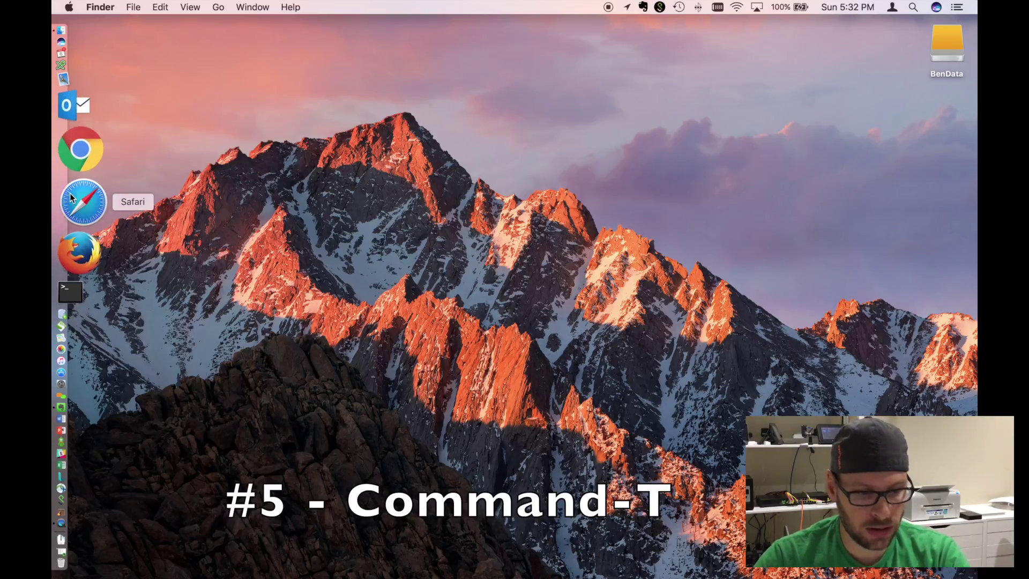
key(super+t)
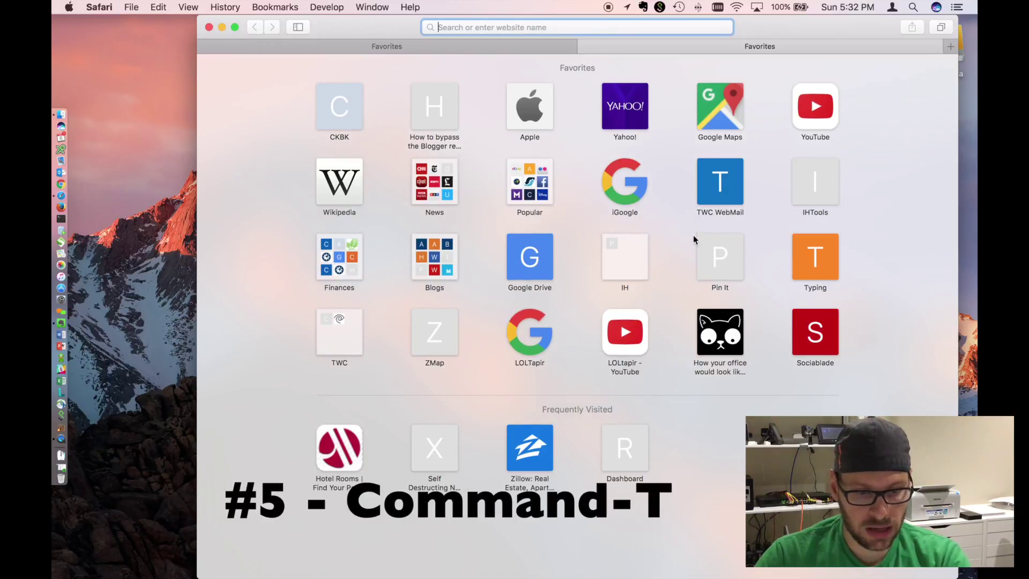
key(super+t)
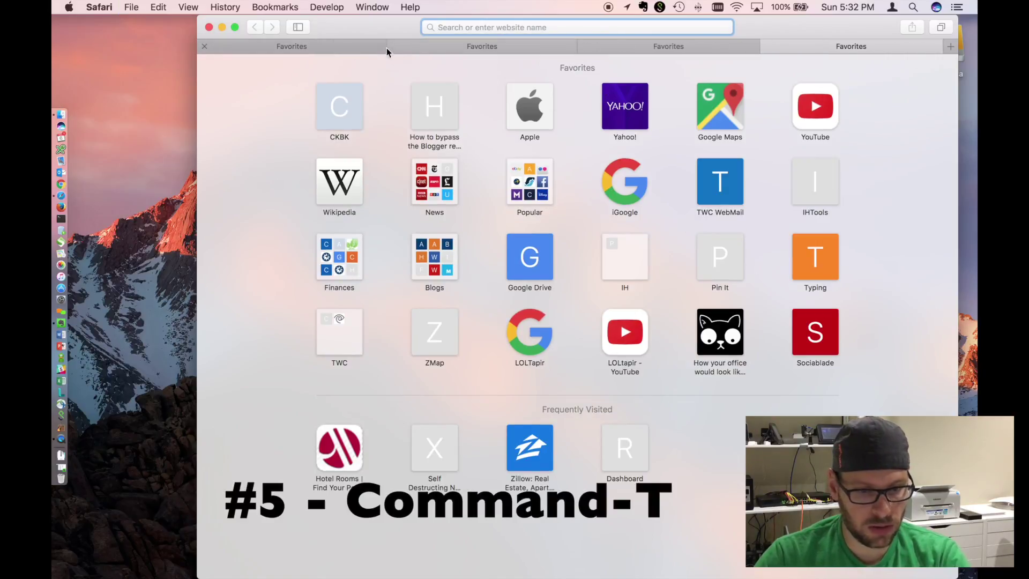
key(super+t)
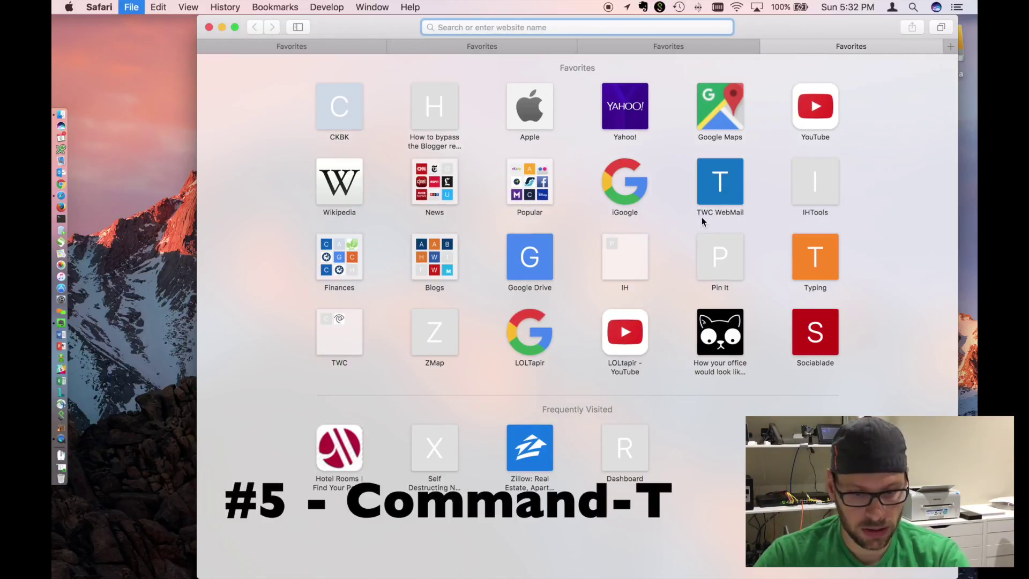
Step: Open several more blank tabs in the Safari window
key(super+t)
key(super+t)
key(super+t)
key(super+t)
key(super+t)
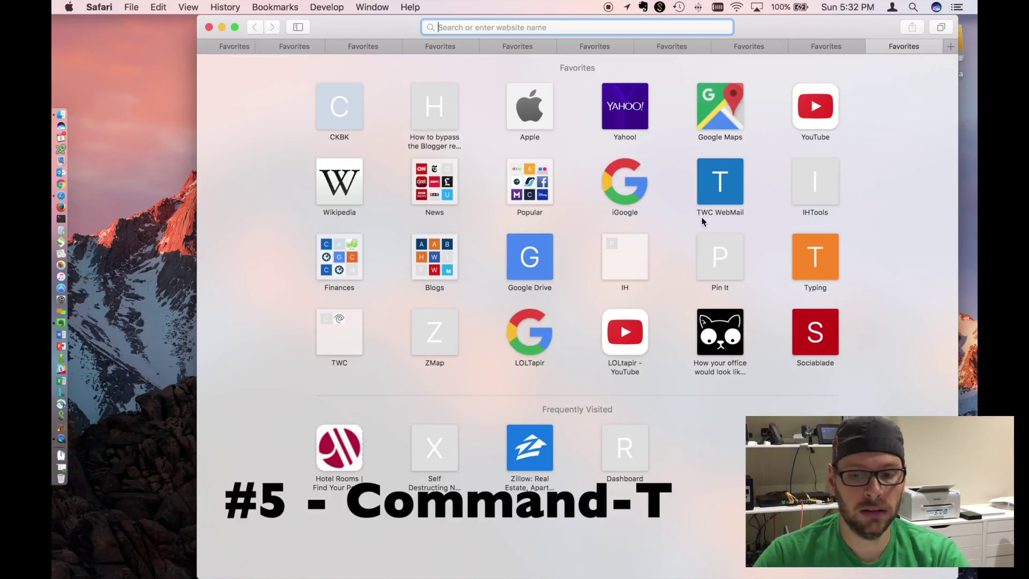
Step: Close all the Safari tabs one after another until the Safari window itself is closed
key(super+w)
key(super+w)
key(super+w)
key(super+w)
key(super+w)
key(super+w)
key(super+w)
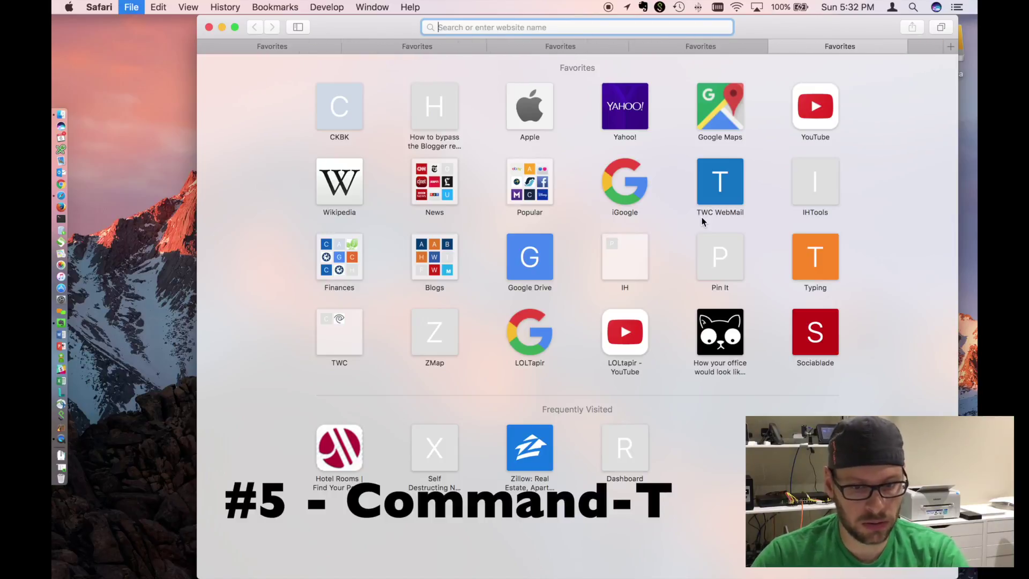
key(super+w)
key(super+w)
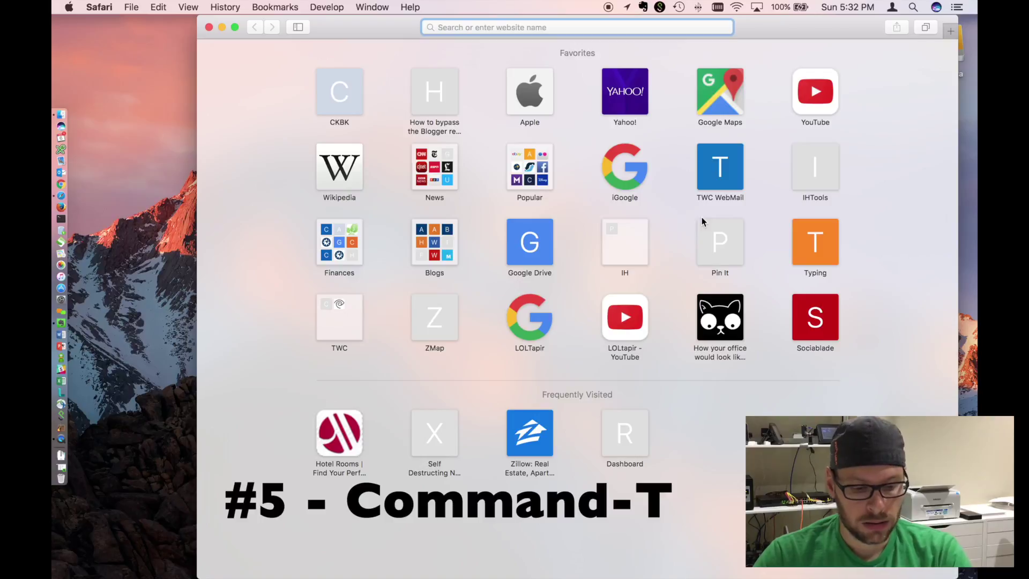
key(super+w)
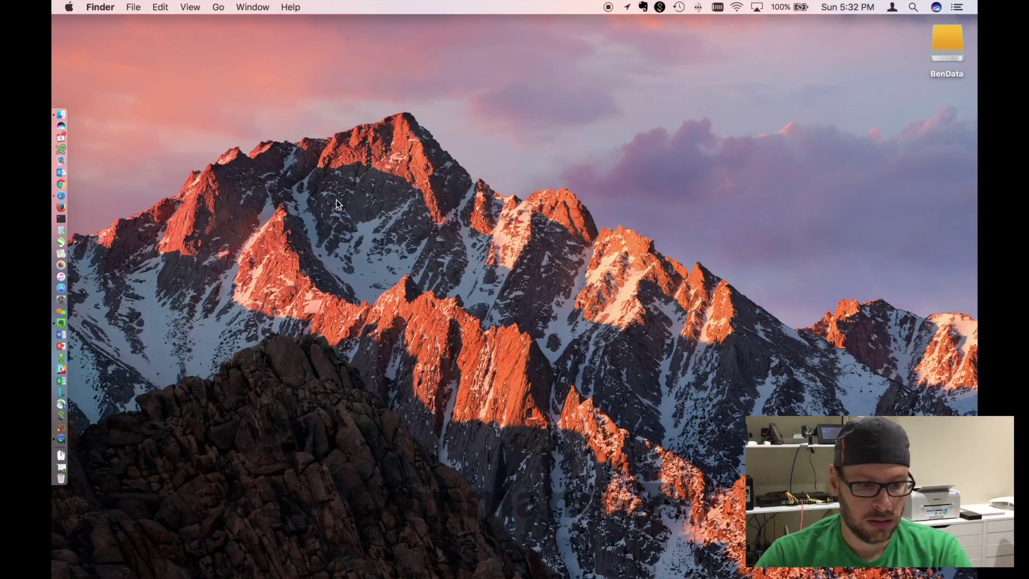
Step: Launch Terminal, open a second tab, and switch to the first tab and back to the second
click(59, 222)
key(super+t)
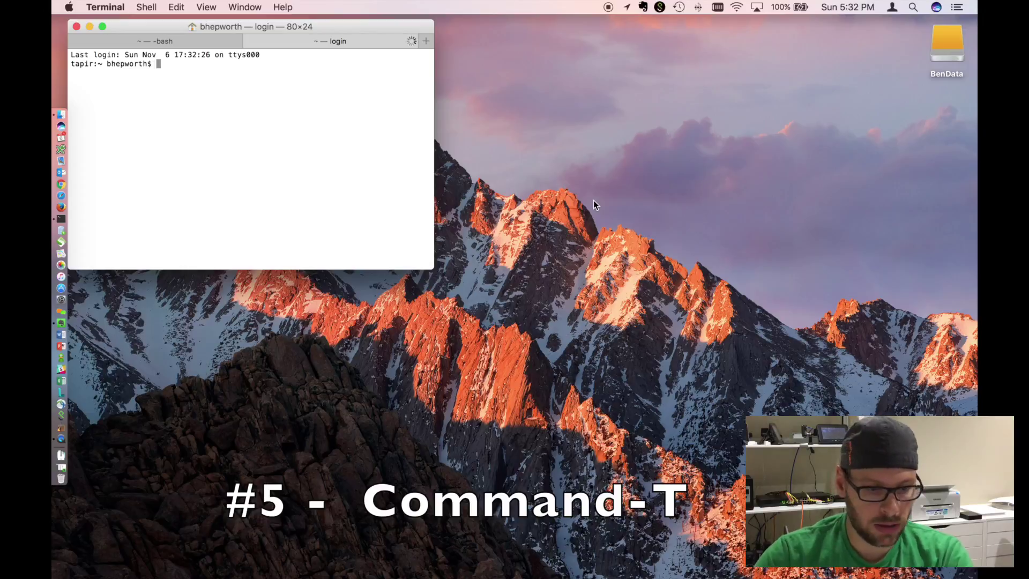
click(169, 44)
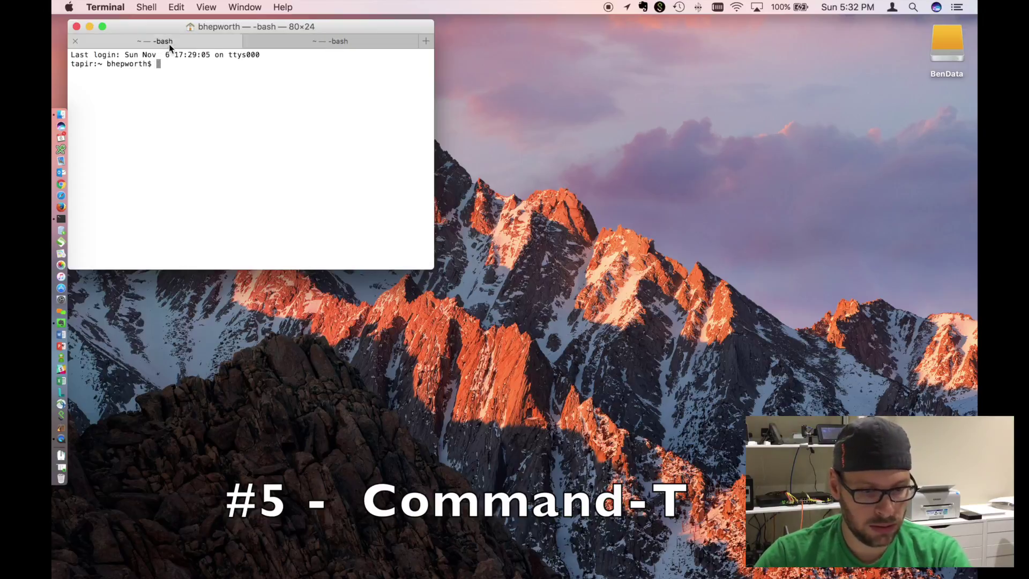
click(313, 44)
Step: Enlarge the Terminal window to about 102×34 and move it toward the middle of the screen
drag(432, 268, 533, 359)
drag(390, 27, 554, 74)
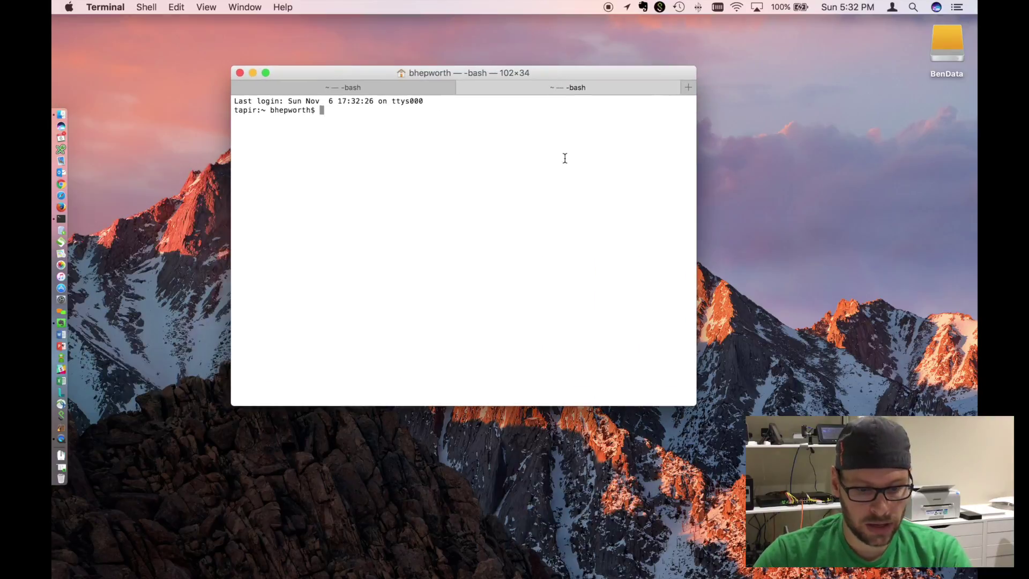
Step: Close the second Terminal tab and quit Terminal
key(super+w)
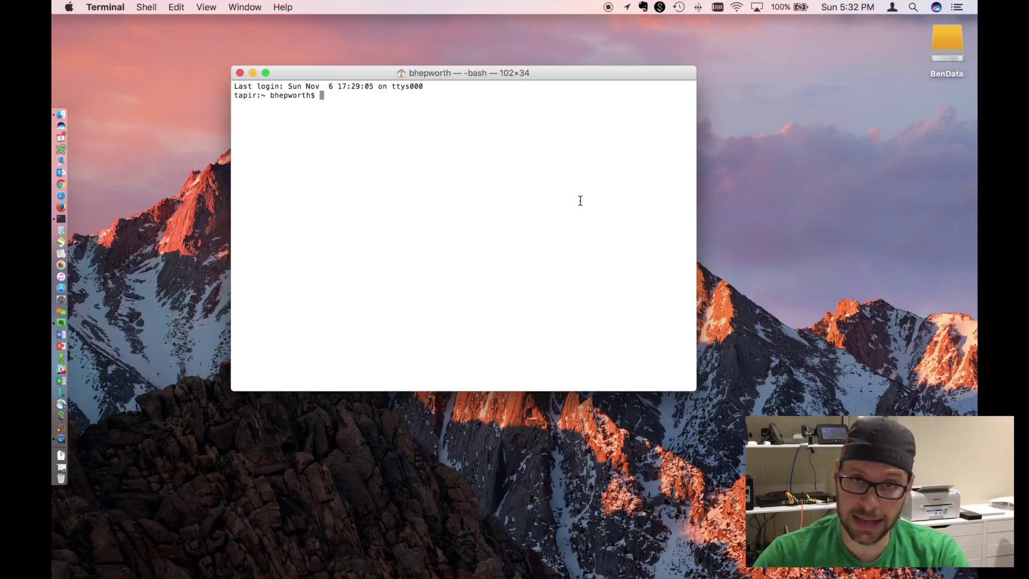
key(super+q)
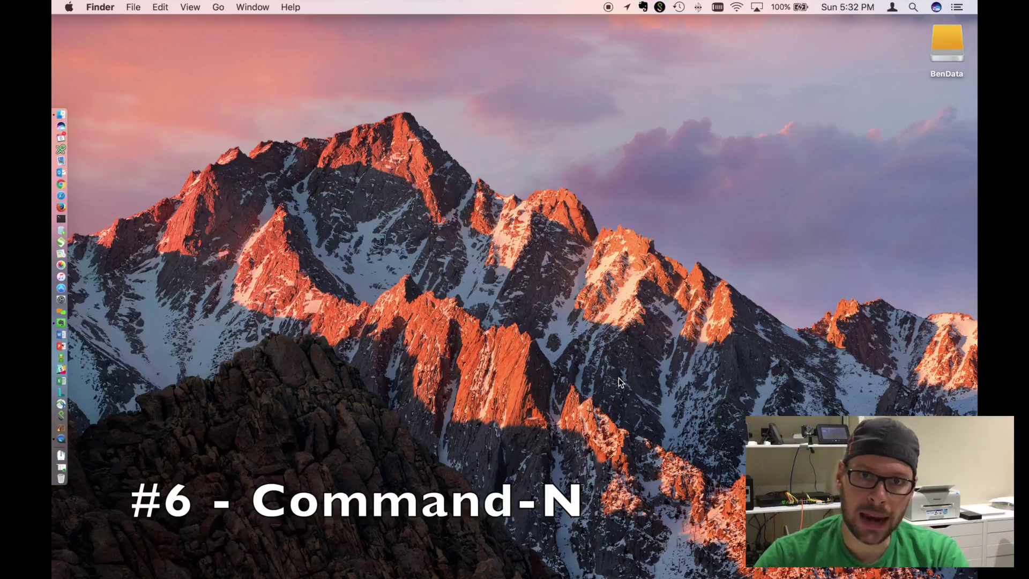
Step: Open a Finder window showing Documents and move it to the upper-left area of the desktop
click(66, 113)
drag(689, 196, 414, 51)
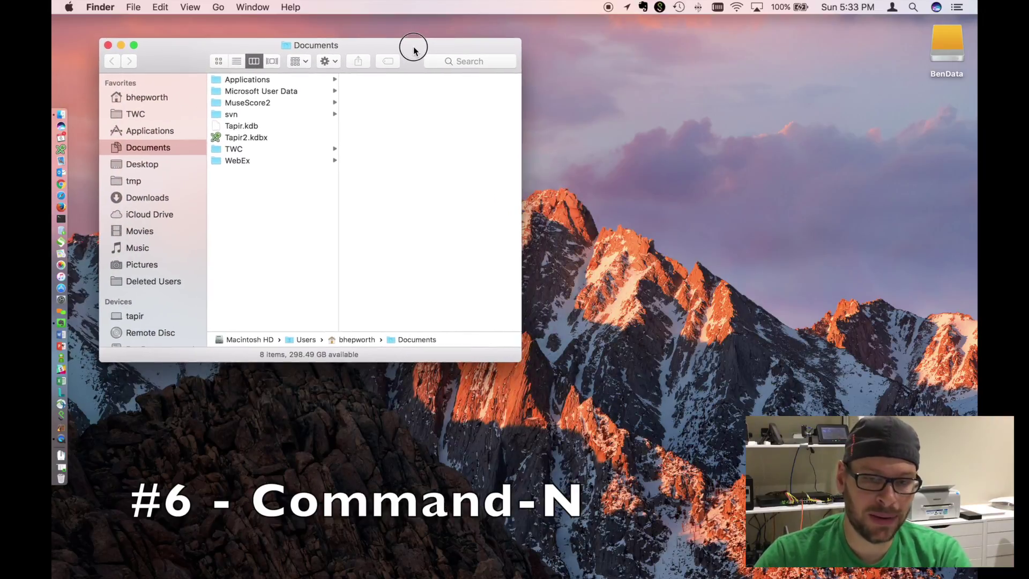
Step: Open a new tab in the Finder window and close that second Documents tab
click(138, 9)
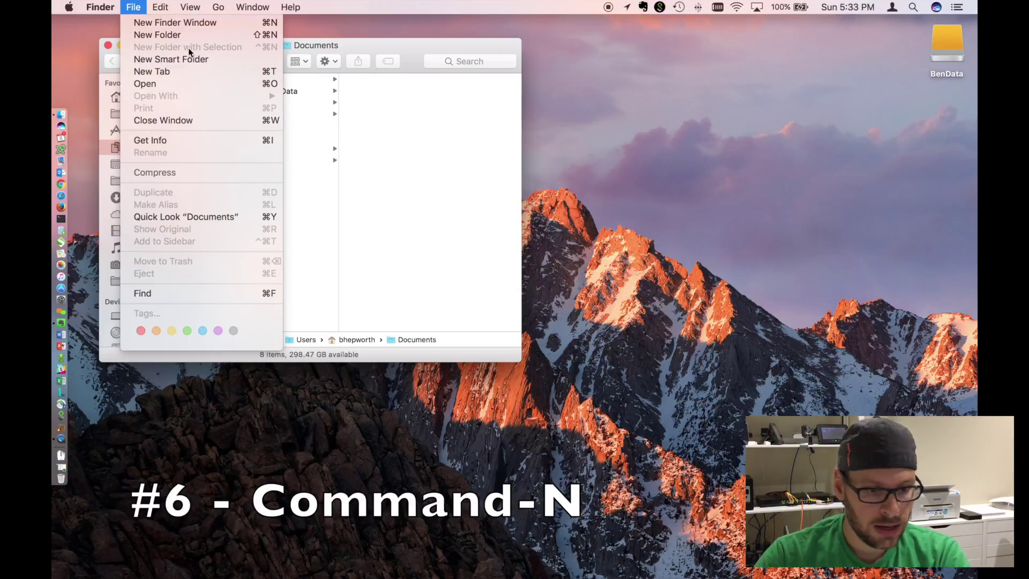
click(229, 70)
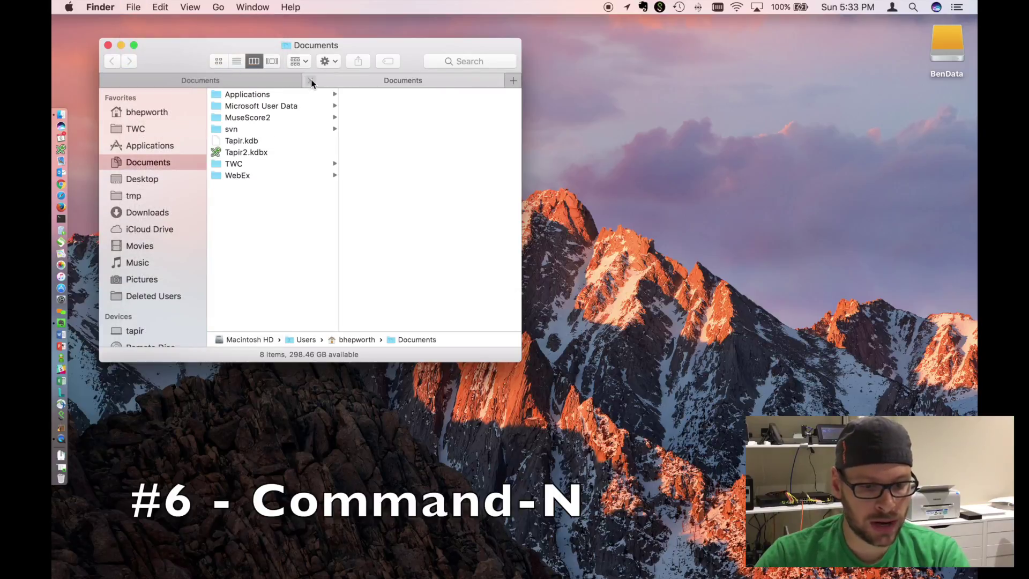
click(311, 81)
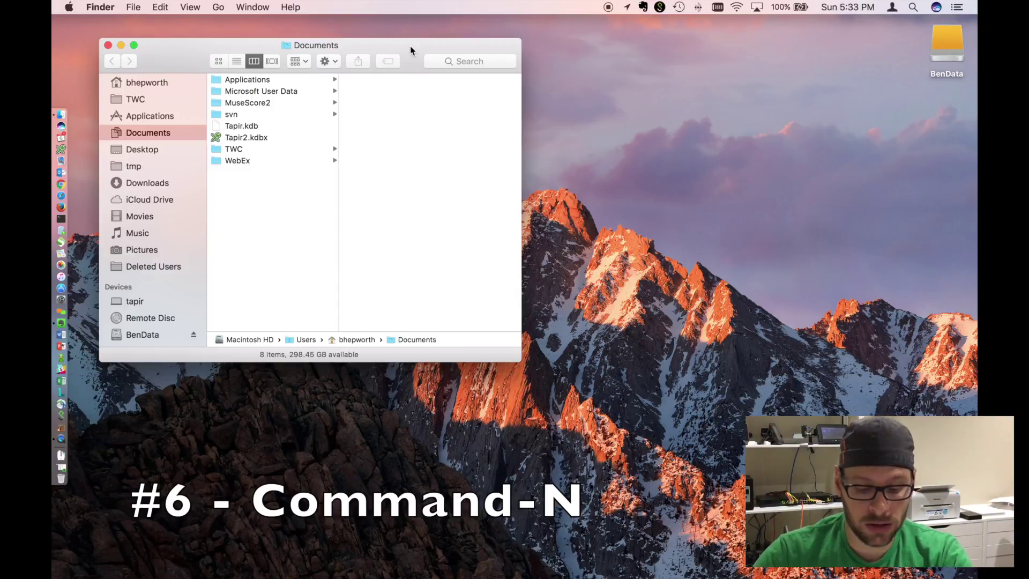
Step: Open a second Finder window and place it beside the first, toward the lower right of the desktop
key(super+n)
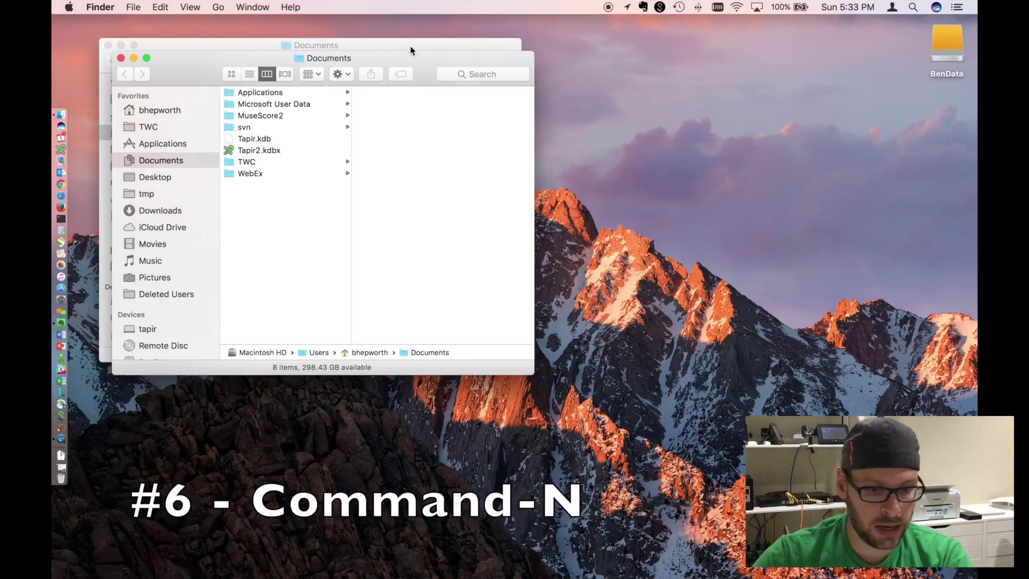
drag(562, 56, 860, 185)
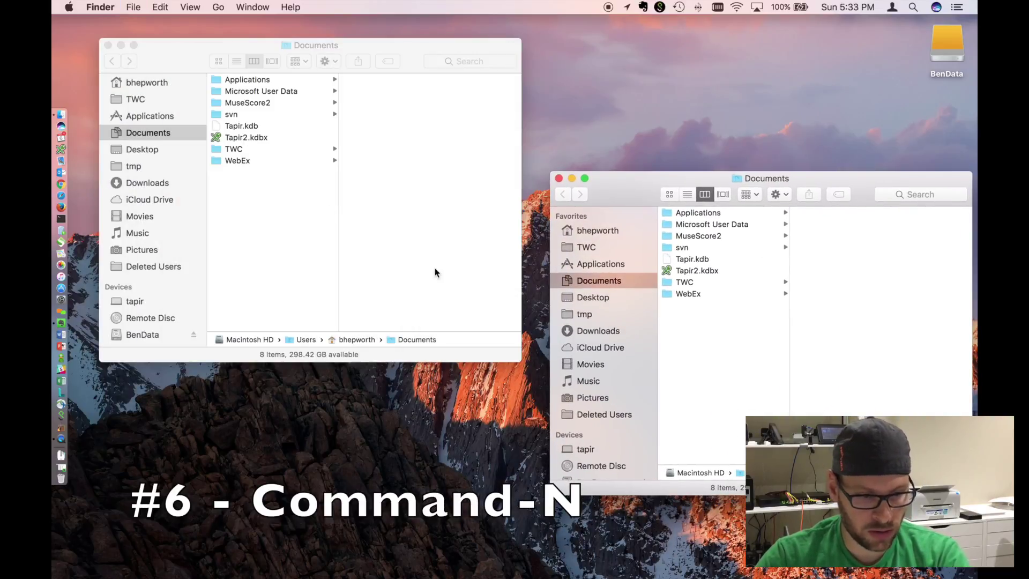
Step: Switch to Firefox with the other applications hidden and shift its window so that it fits on the screen
alt+click(73, 209)
key(super+n)
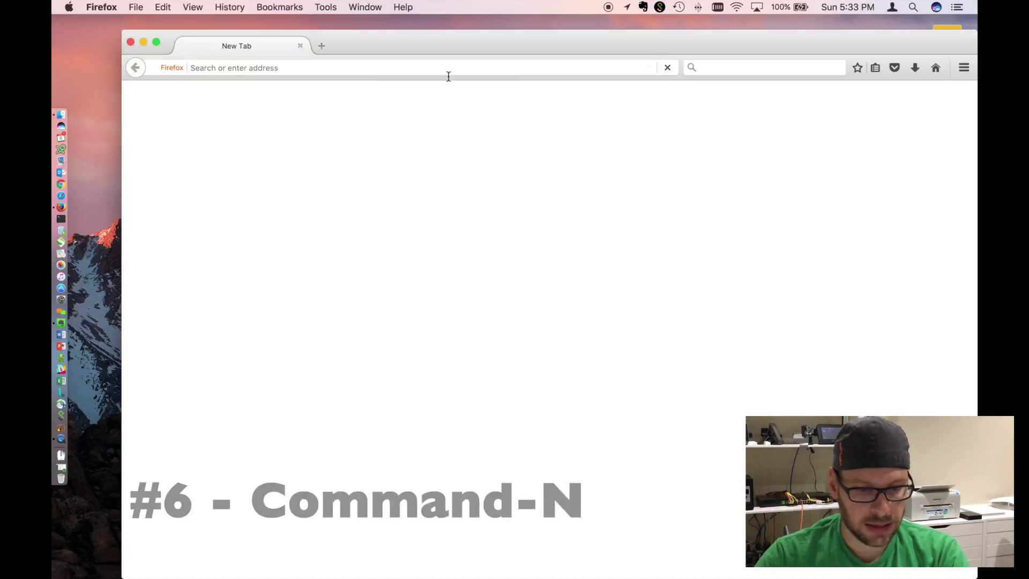
click(700, 43)
drag(700, 45, 710, 49)
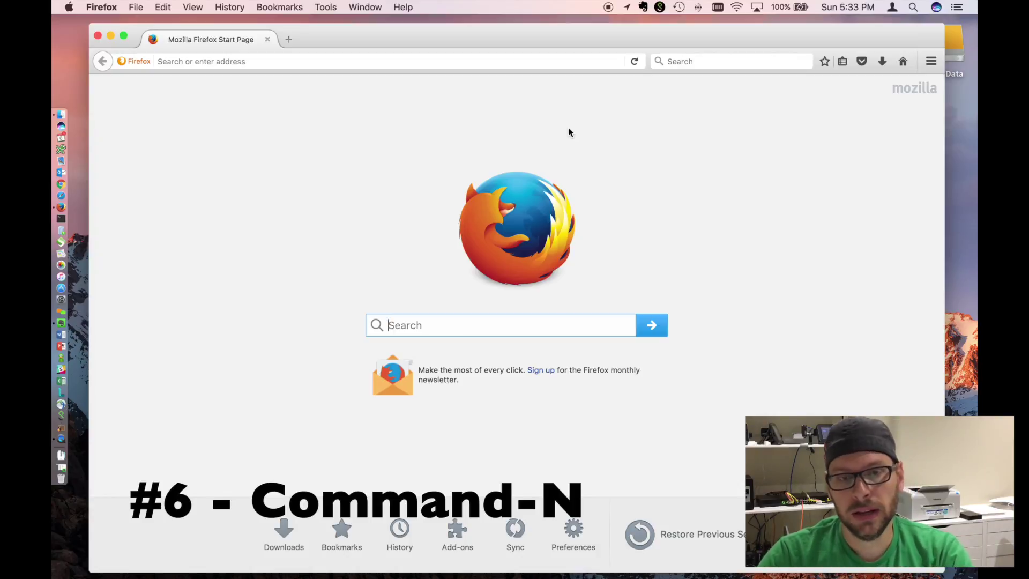
Step: Open a second Firefox window and move it slightly down, clear of the first window's top edge
key(super+n)
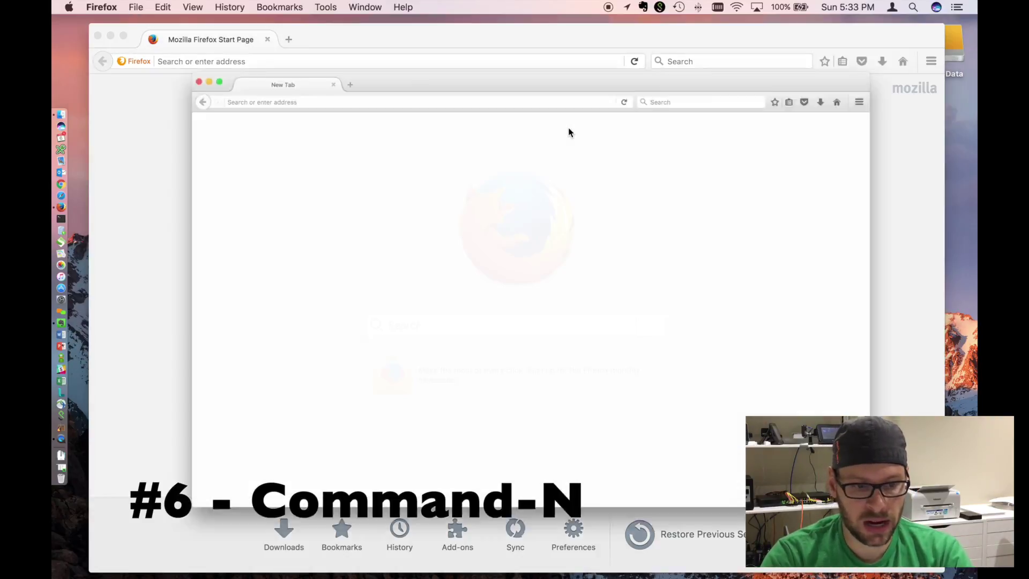
drag(492, 25, 517, 86)
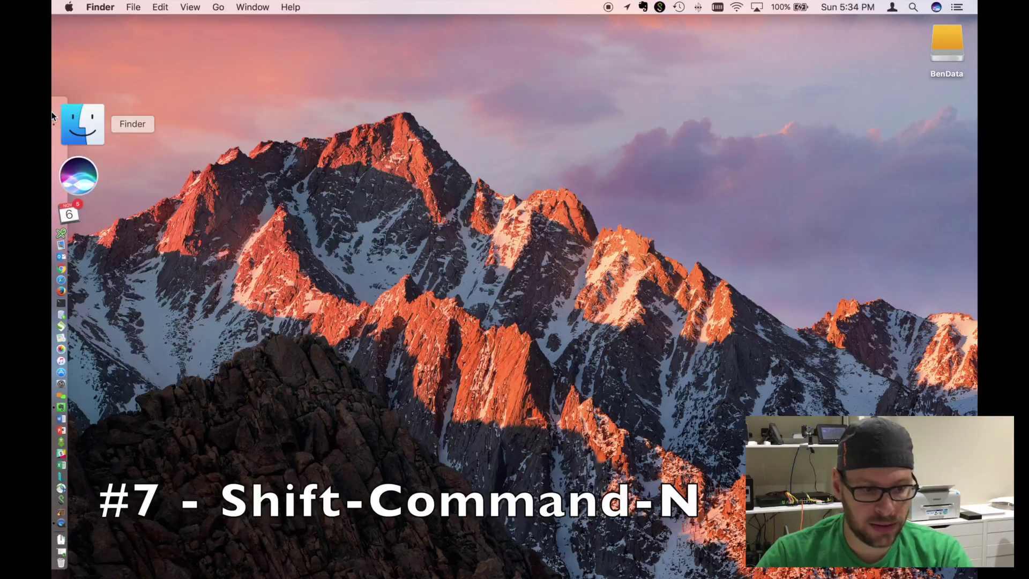
Step: Open a Finder window, move it to the upper-left area of the desktop, and show the Desktop folder
click(72, 118)
drag(863, 179, 413, 49)
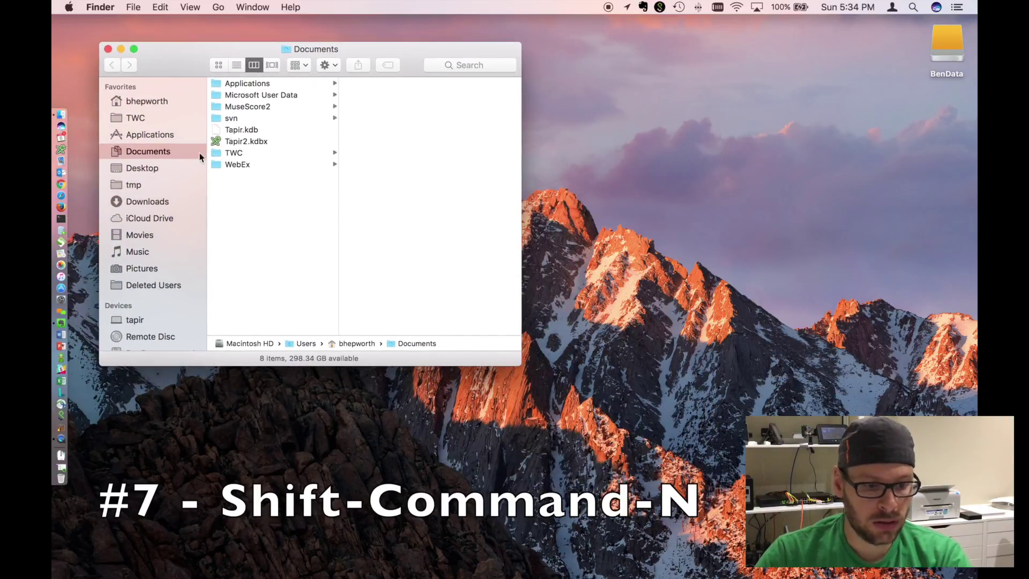
click(124, 171)
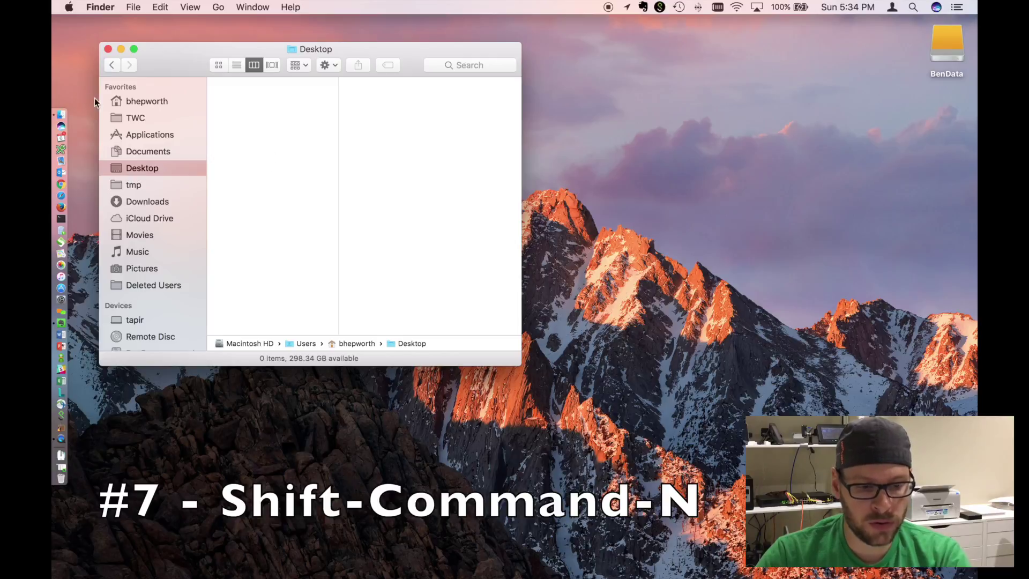
Step: Check the context menus of the desktop and the empty Desktop folder for the New Folder command
right_click(808, 201)
click(286, 183)
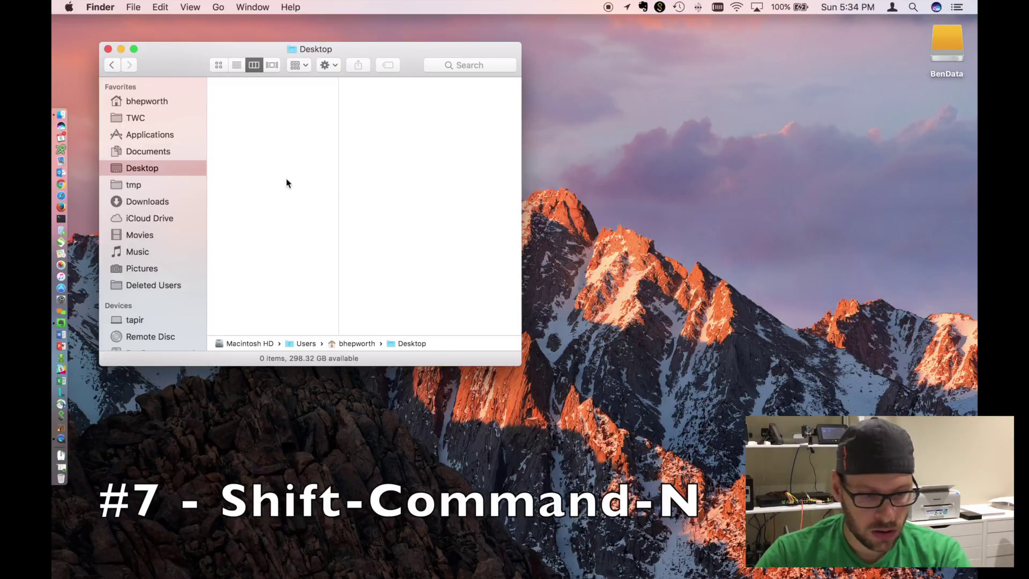
right_click(241, 167)
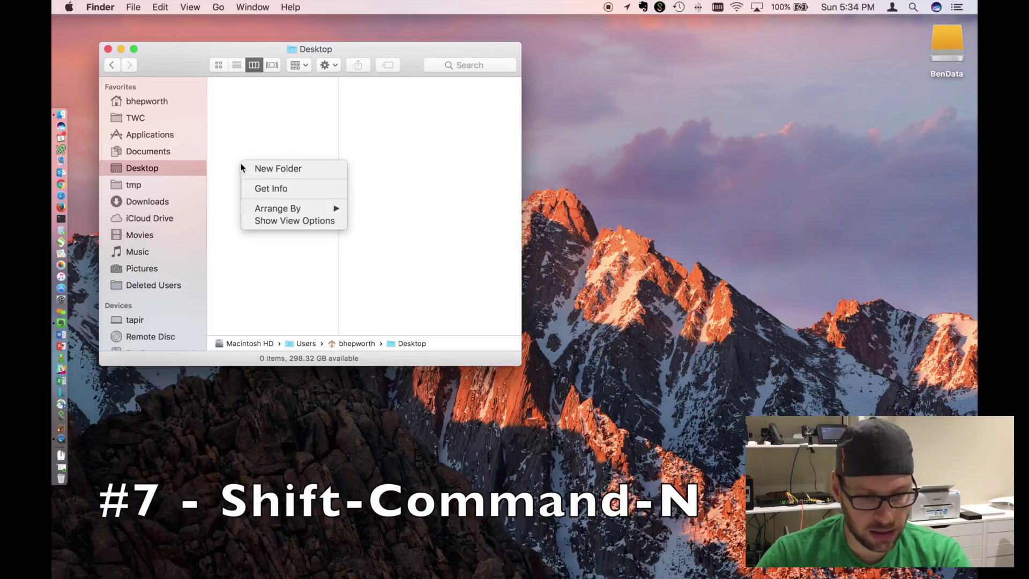
click(301, 130)
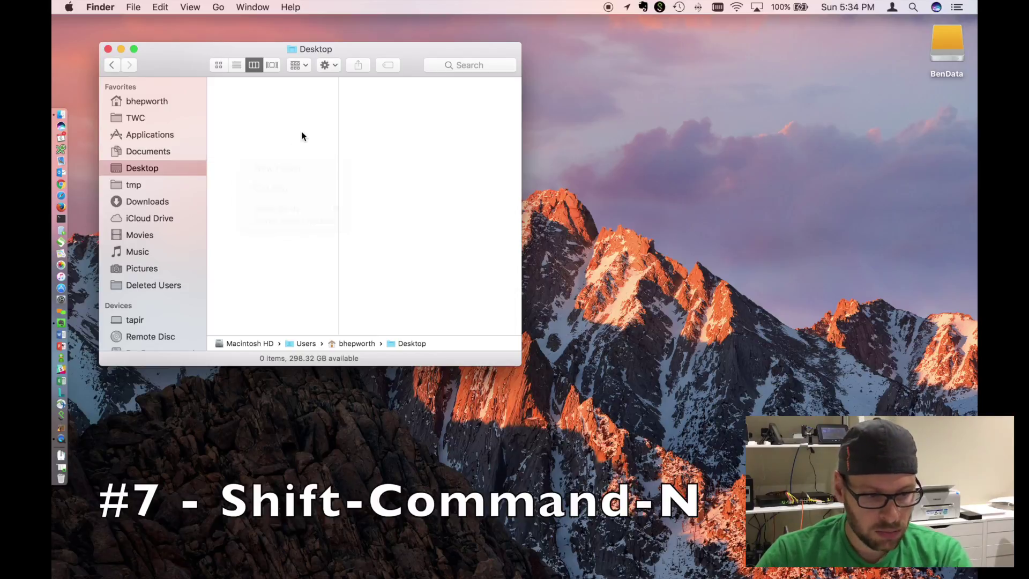
Step: Create a folder named newFolder in the user's home folder
click(146, 101)
scroll(320, 164, down, 5)
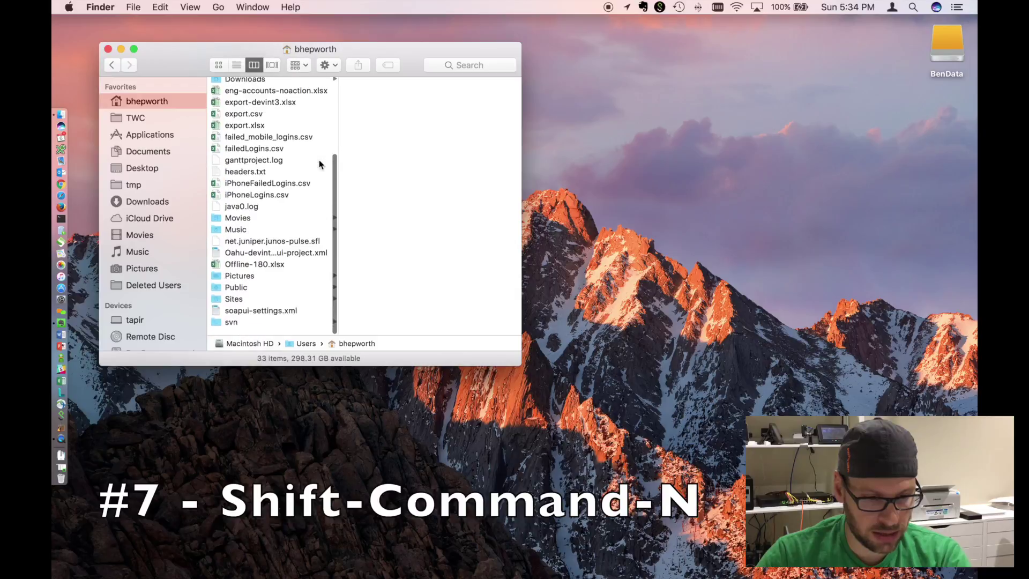
scroll(319, 162, up, 5)
scroll(319, 162, down, 5)
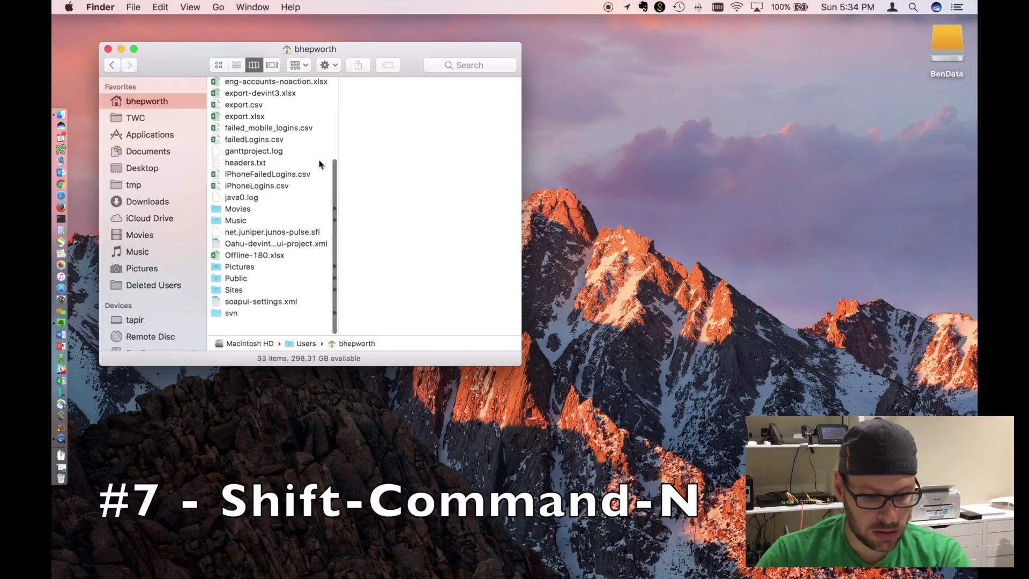
key(shift+super+n)
text(newFolder)
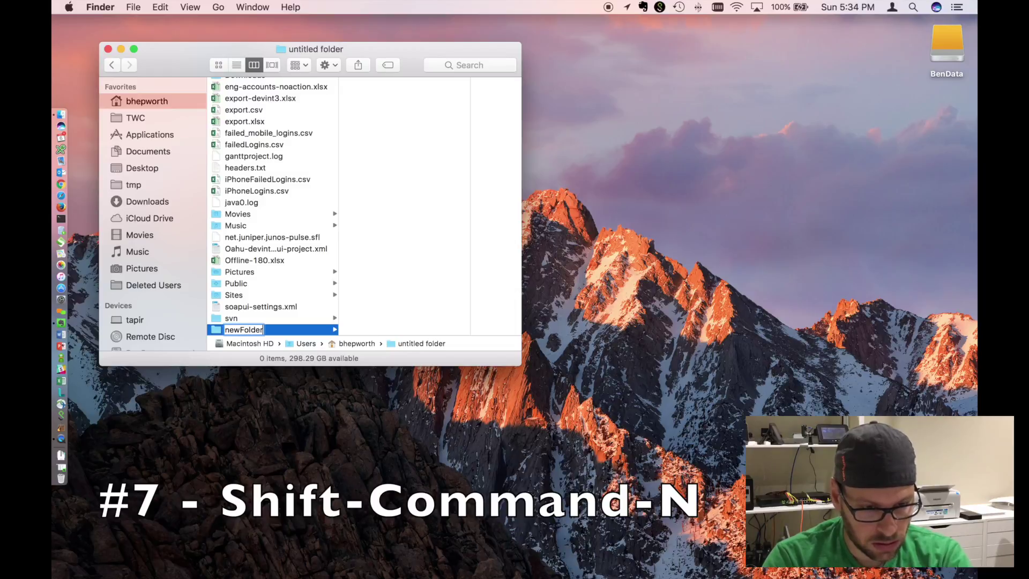
key(Return)
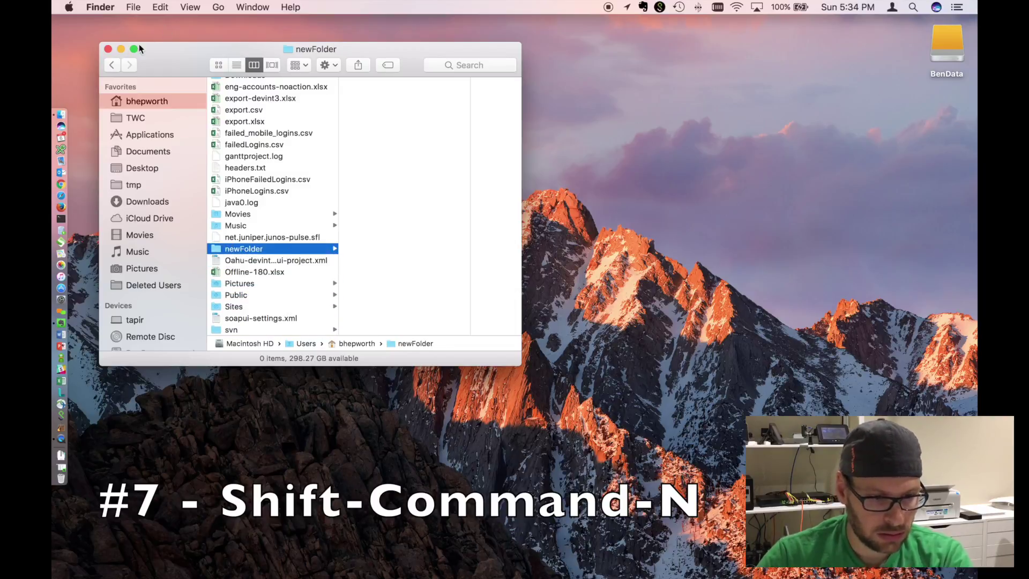
Step: Create a folder named "test test" in the Desktop folder
click(137, 169)
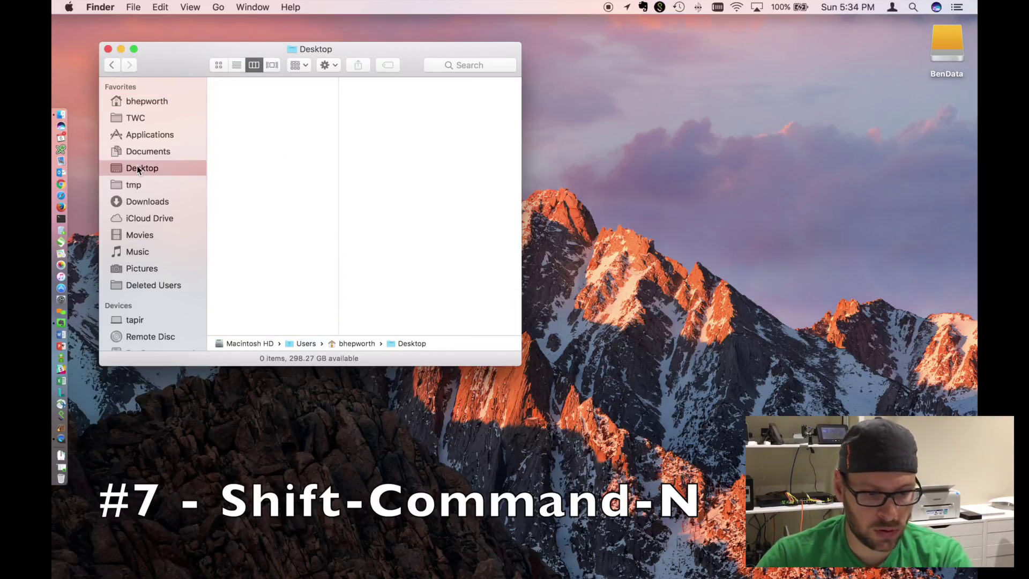
key(super+shift+n)
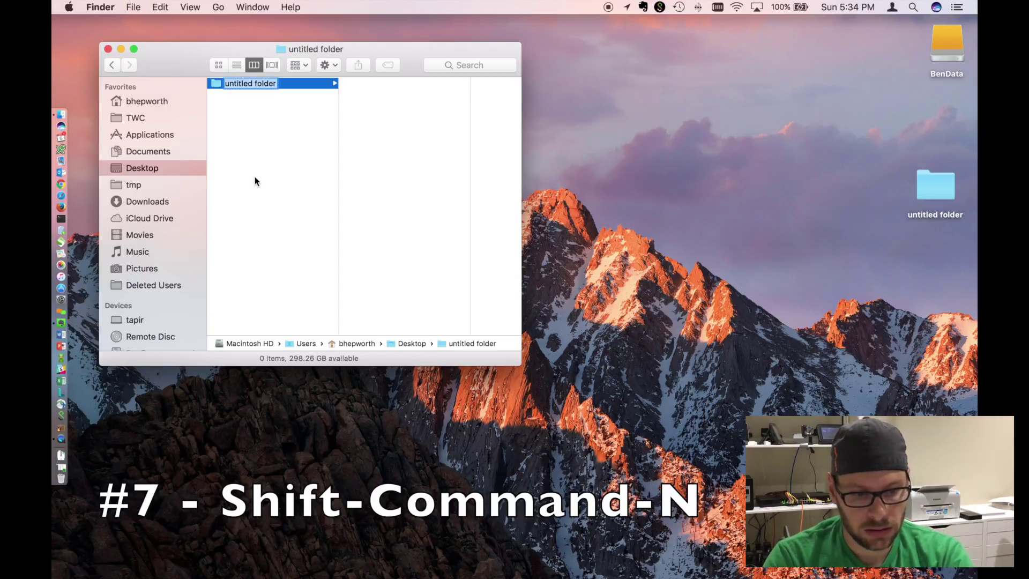
text(test test)
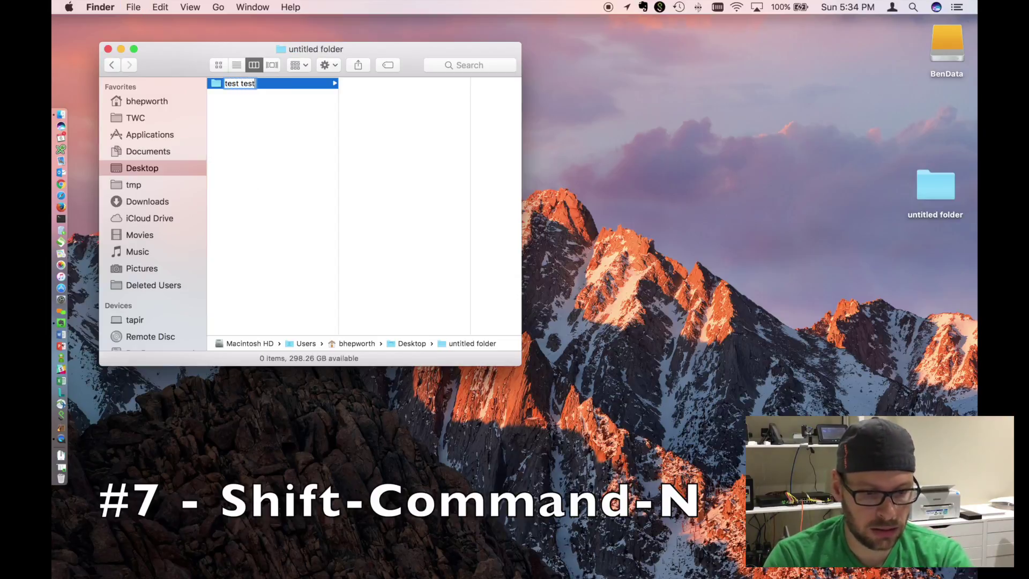
key(Return)
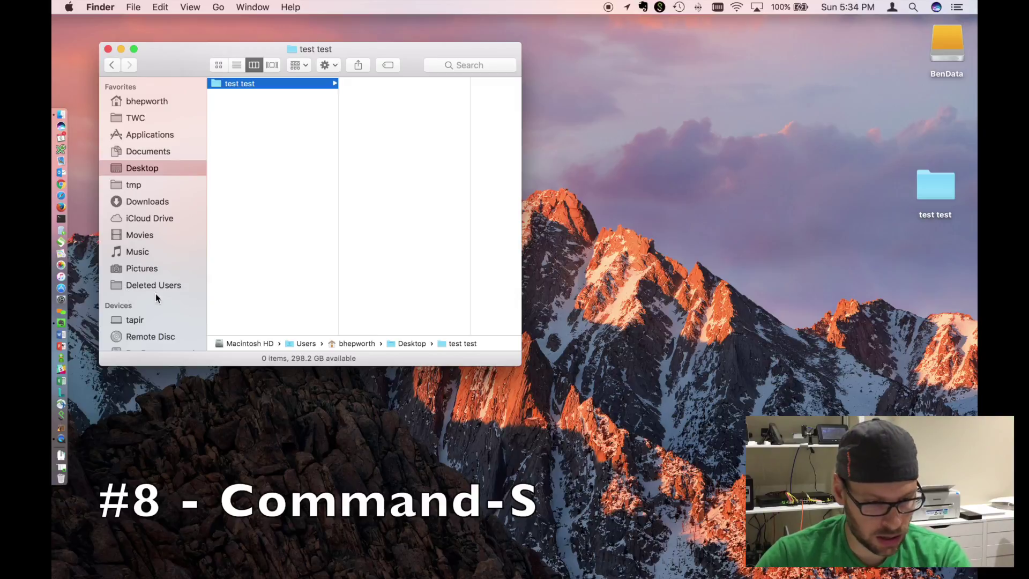
Step: Launch Microsoft Word using Spotlight search
key(super+space)
text(w)
key(Escape)
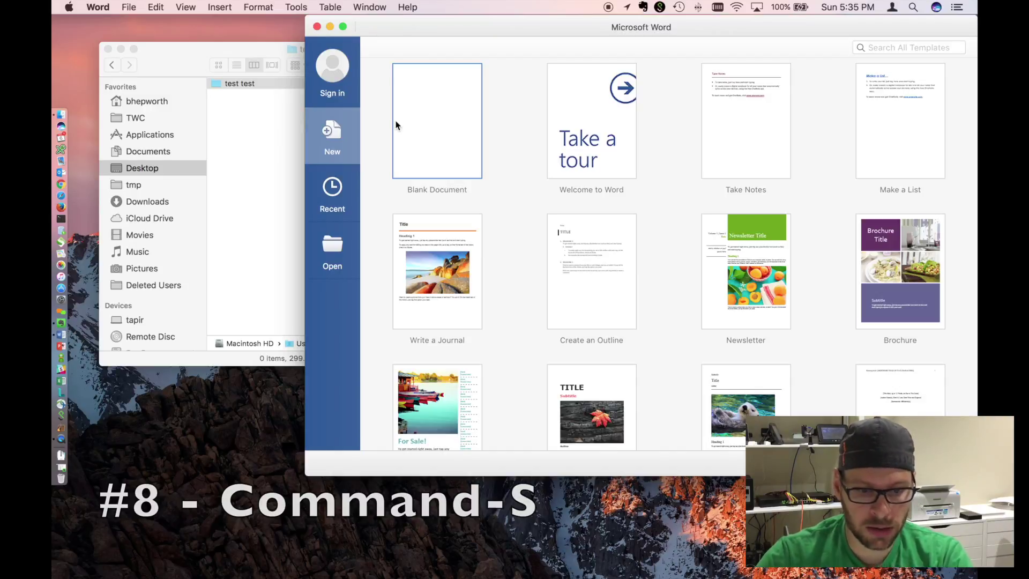
Step: Create a blank document containing the text "Test test"
double_click(395, 125)
text(Test test)
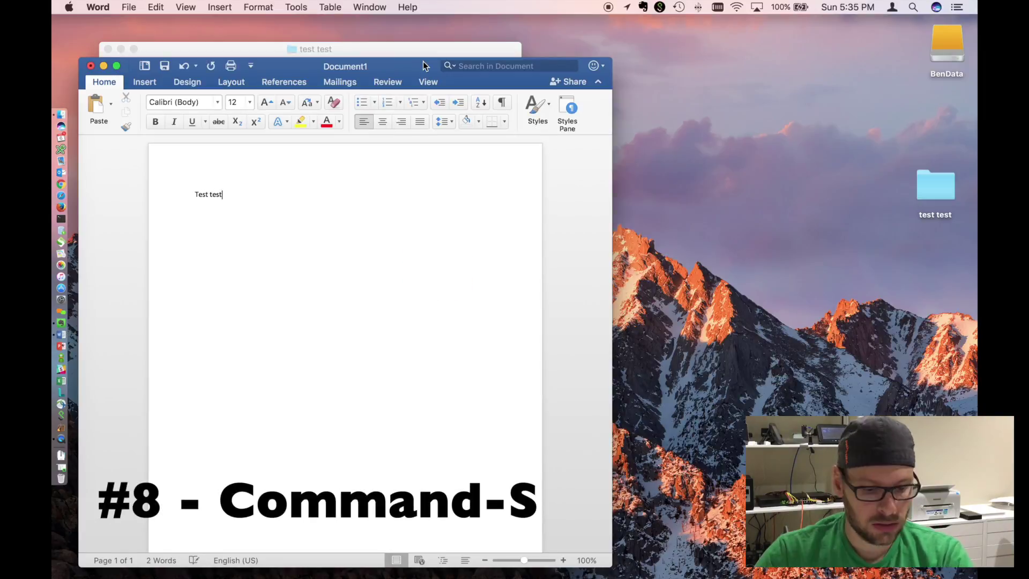
Step: Save the document as "Testing" in the Desktop's "test test" folder and quit Word
key(super+s)
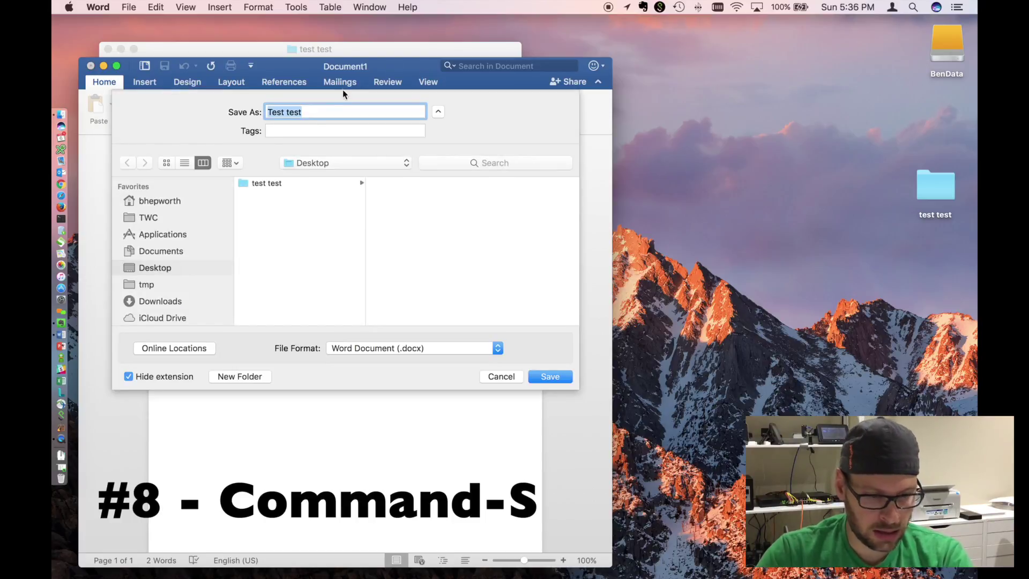
click(264, 183)
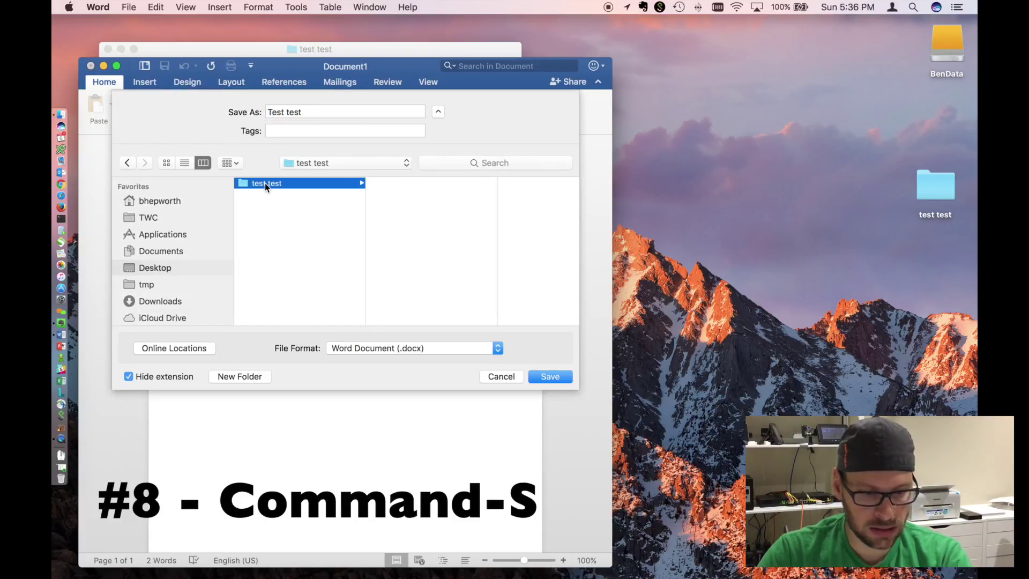
click(309, 113)
key(BackSpace)
key(BackSpace)
key(BackSpace)
key(BackSpace)
key(BackSpace)
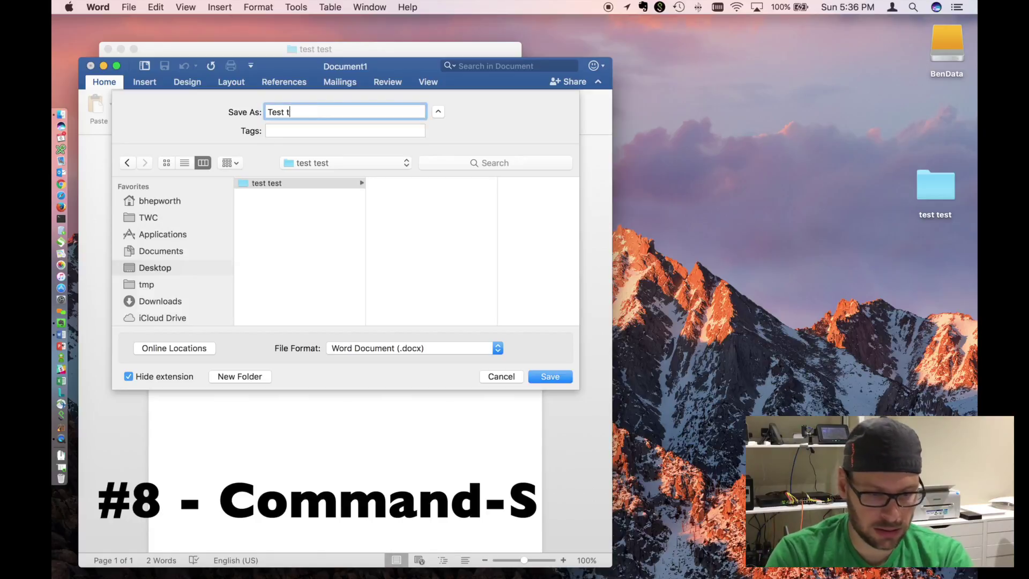
text(ing)
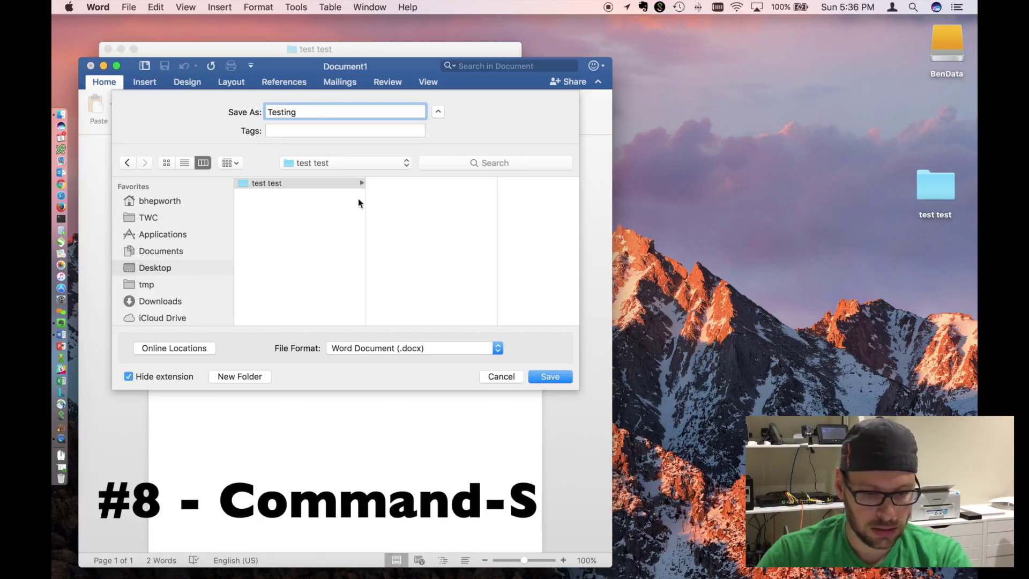
click(545, 376)
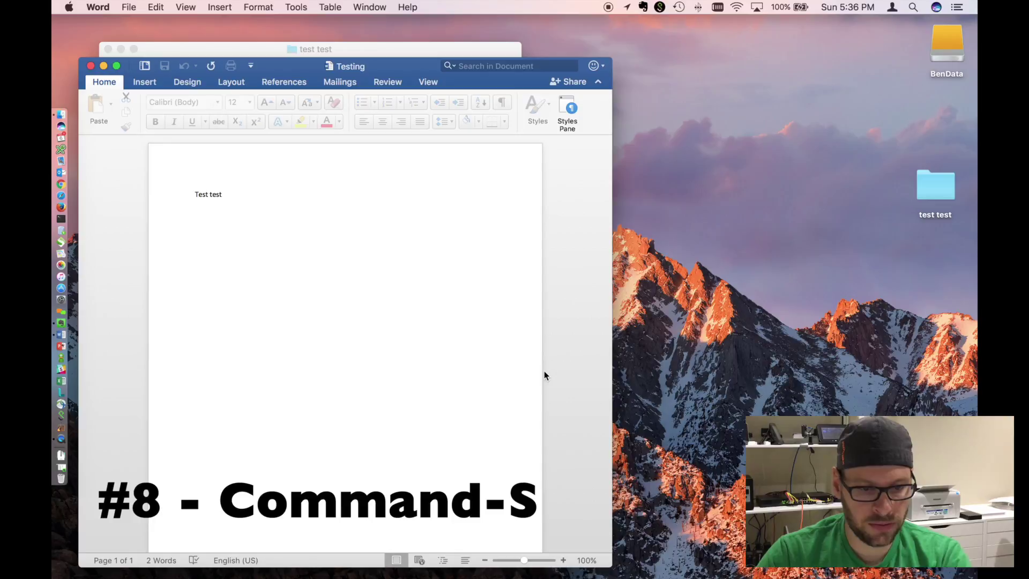
key(super+q)
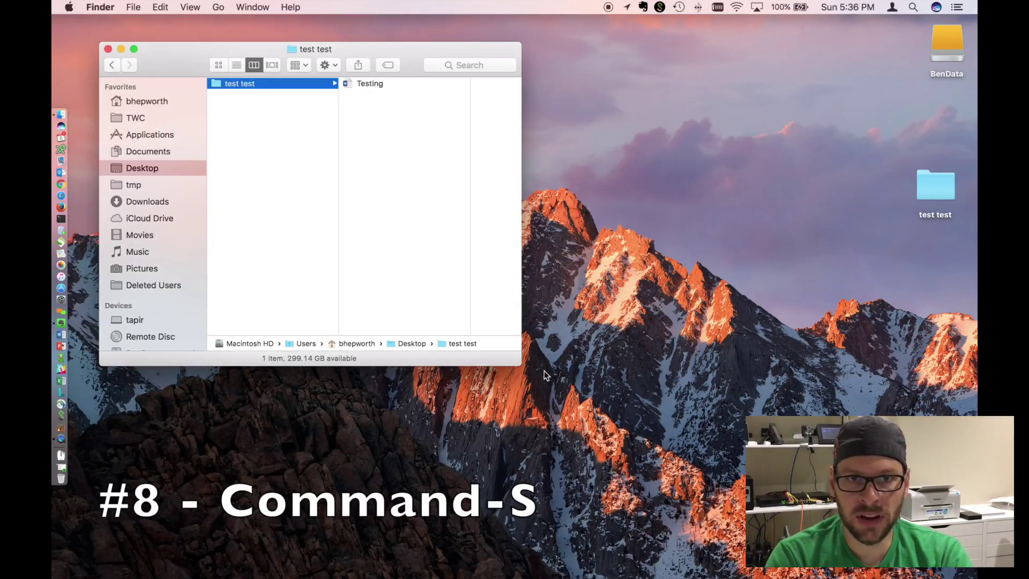
Step: Find the "Testing" Word document from the "test test" folder with Spotlight and open it
key(super+space)
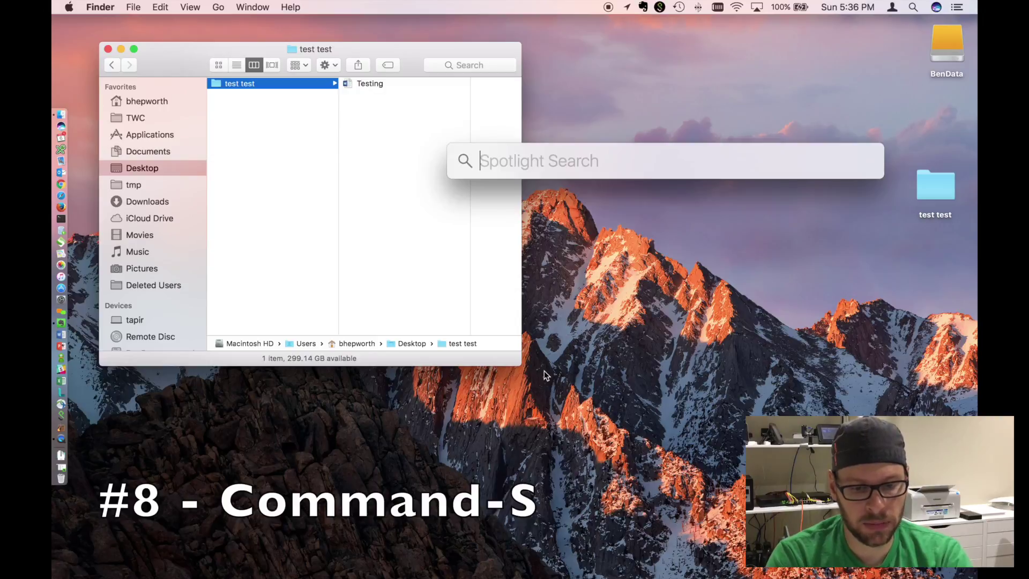
text(Testing)
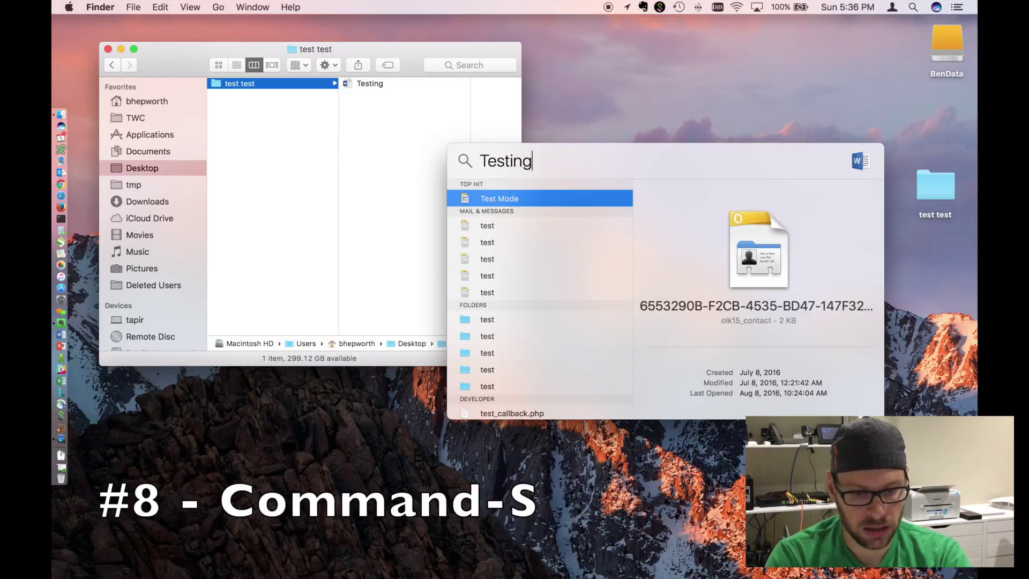
click(539, 215)
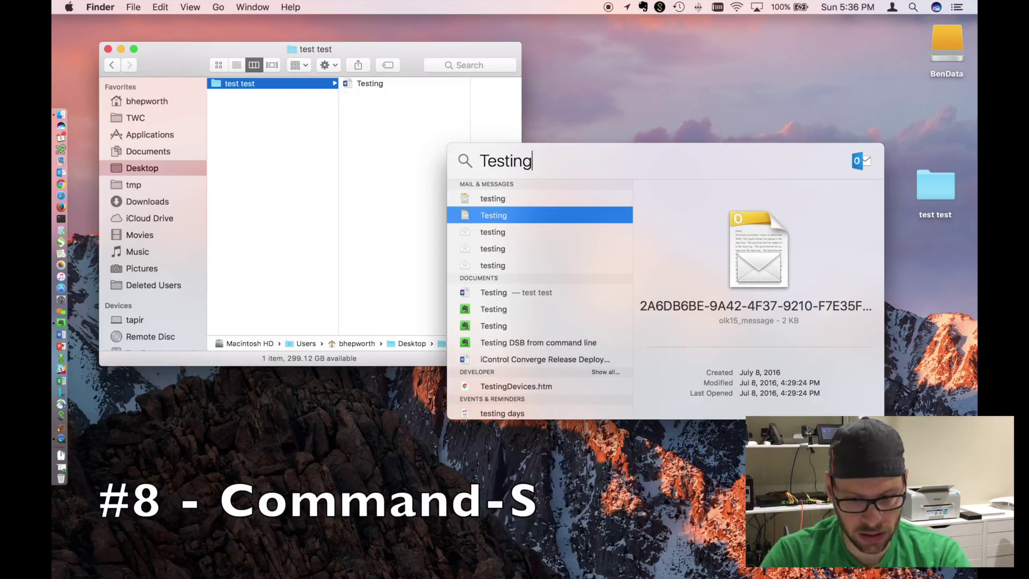
key(Down)
key(Down)
key(Down)
key(Down)
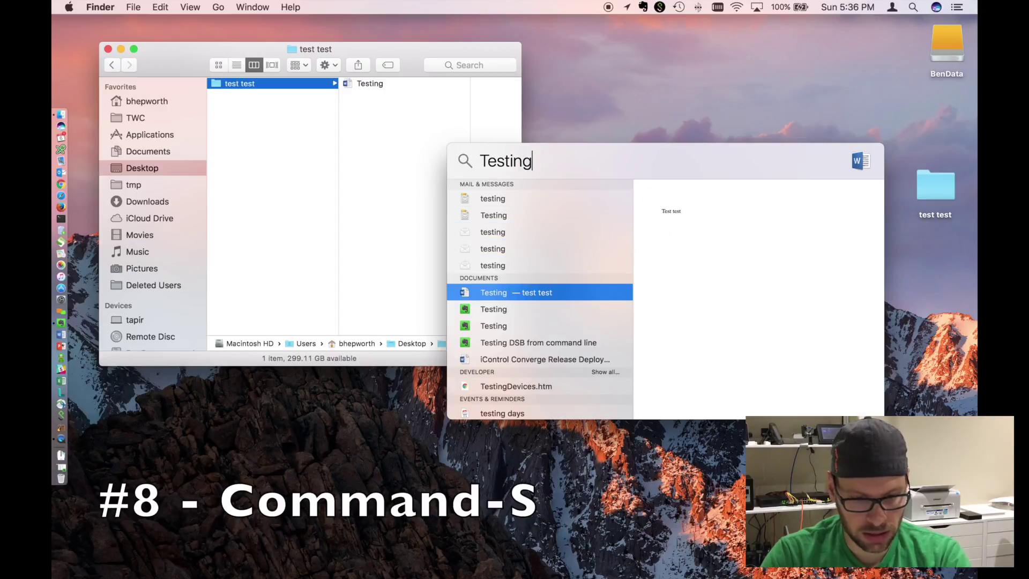
key(Return)
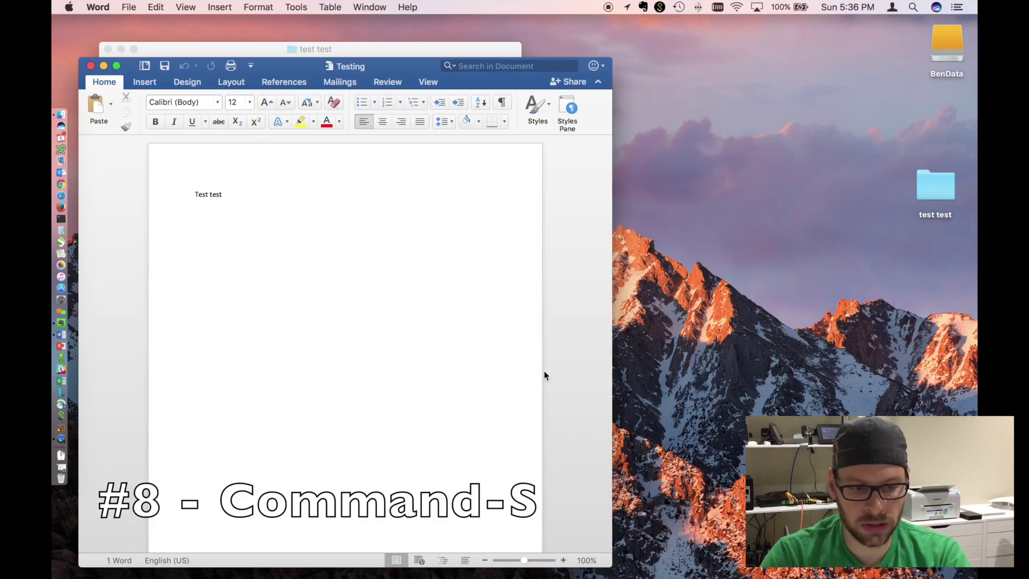
Step: Quit Word and close the "test test" Finder window
drag(415, 64, 497, 41)
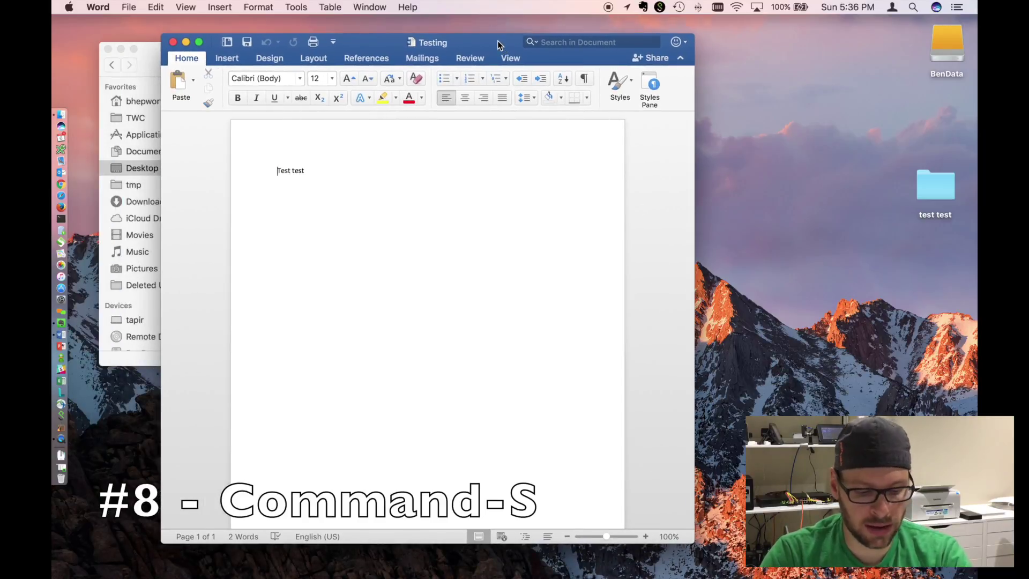
key(super+q)
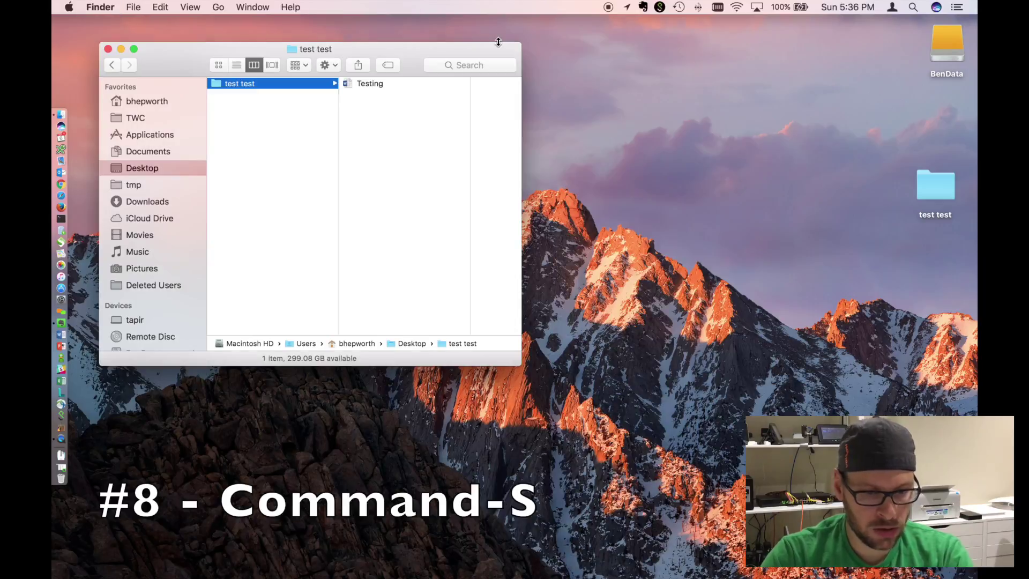
key(super+w)
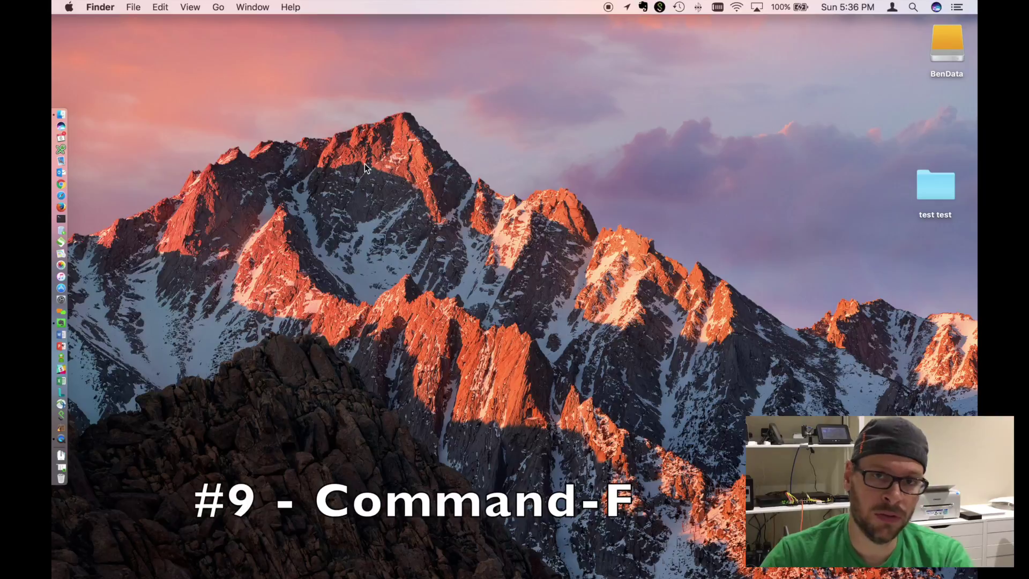
Step: Reopen the "Testing" document with Spotlight and fill about 16 pages with pasted copies of its "Test test" line
key(super+space)
key(Return)
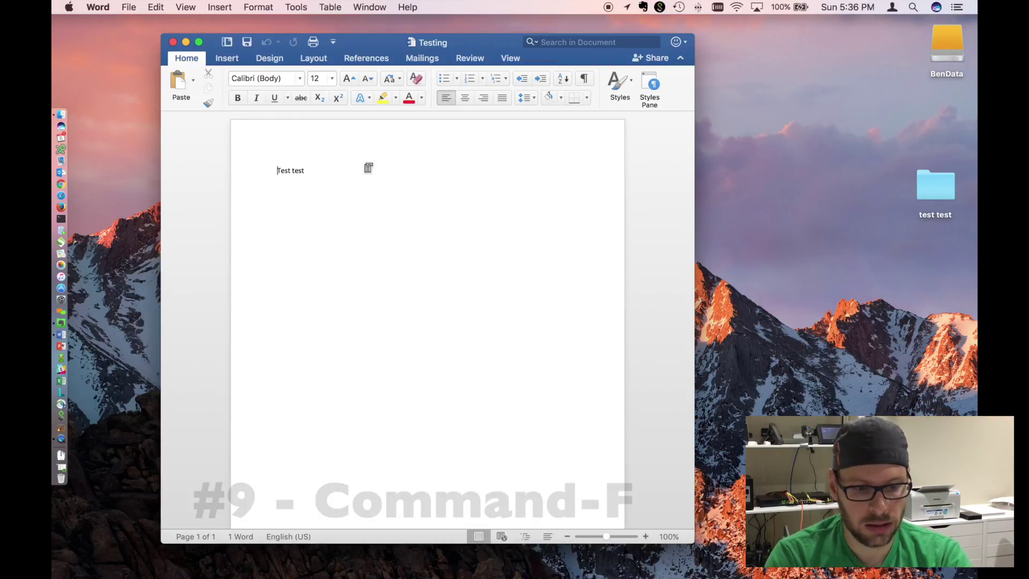
key(super+a)
key(super+c)
key(Right)
key(Return)
key(super+v)
key(super+v)
key(super+v)
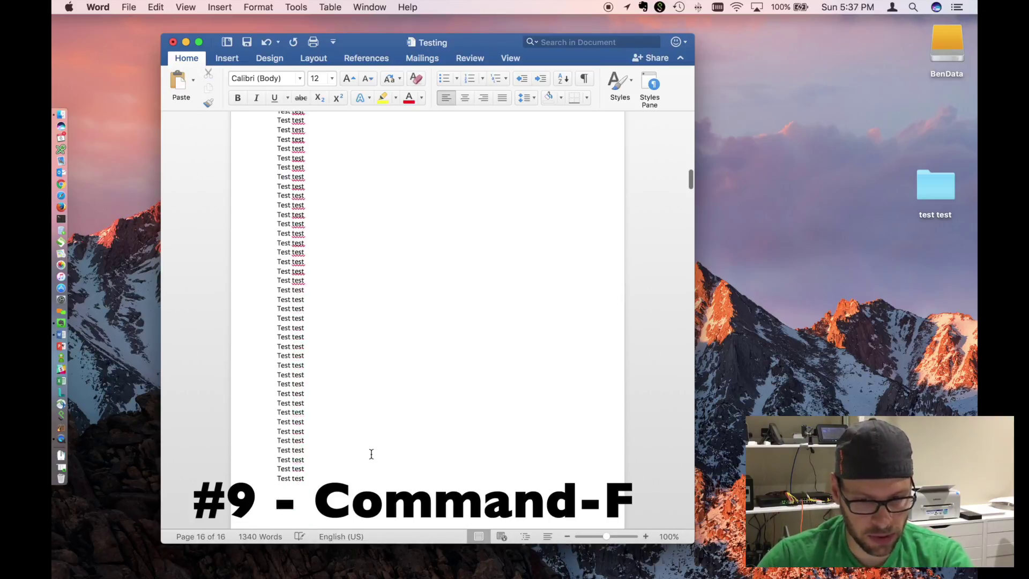
Step: Replace one "Test test" line on page 7 with "Search String that I need"
scroll(371, 453, up, 15)
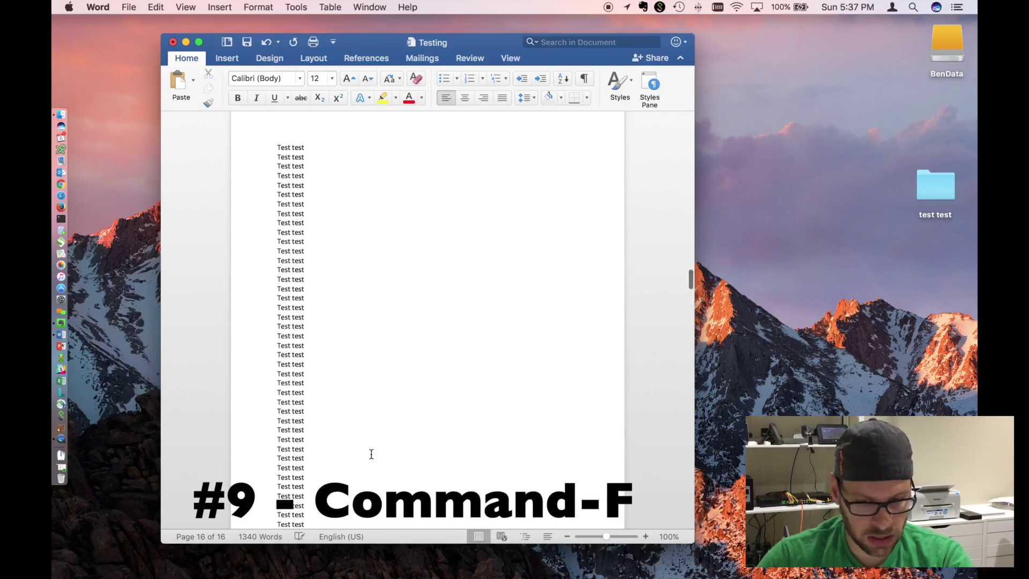
scroll(371, 454, down, 10)
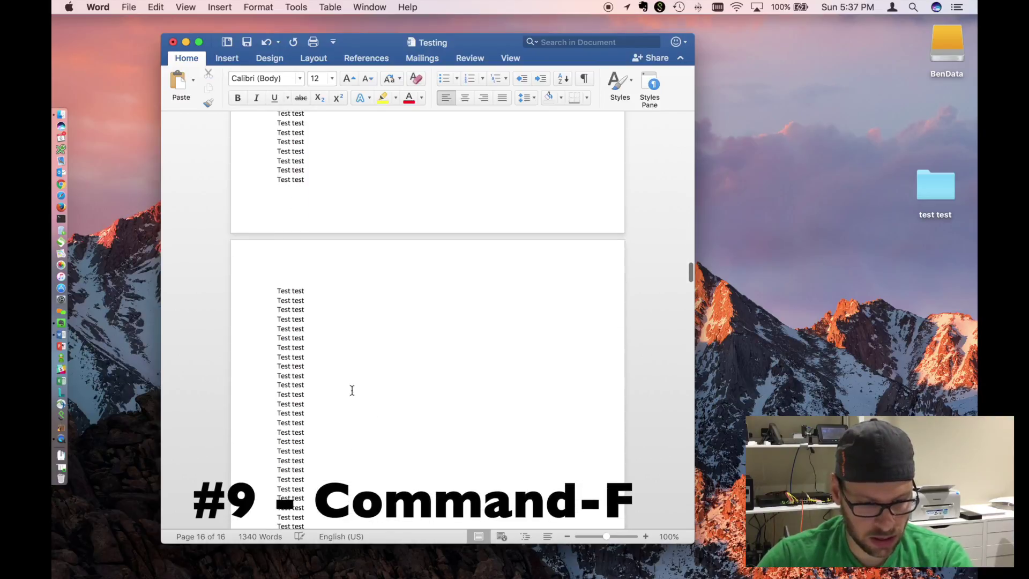
click(325, 376)
key(BackSpace)
key(BackSpace)
key(BackSpace)
key(BackSpace)
key(BackSpace)
key(BackSpace)
key(BackSpace)
key(BackSpace)
key(BackSpace)
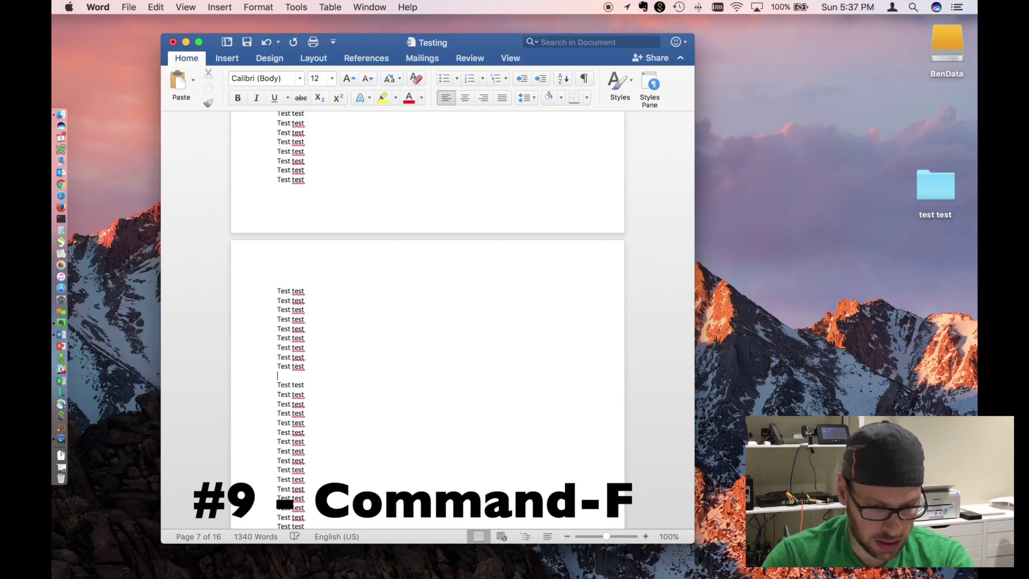
text(Search )
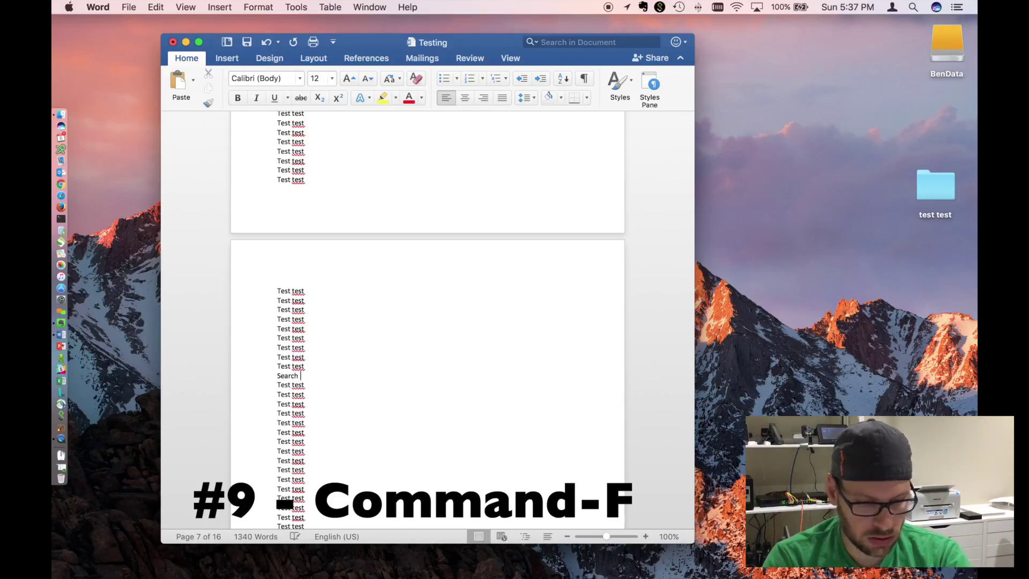
text(String that I need)
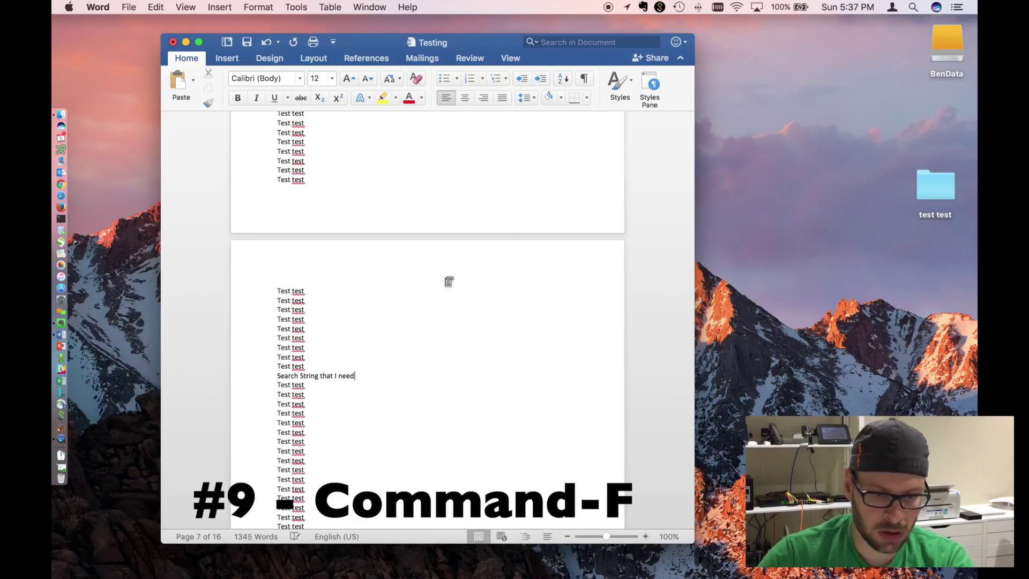
Step: Return to the beginning of the document and check the keyboard shortcut assigned to the Find command
scroll(446, 281, up, 20)
click(276, 170)
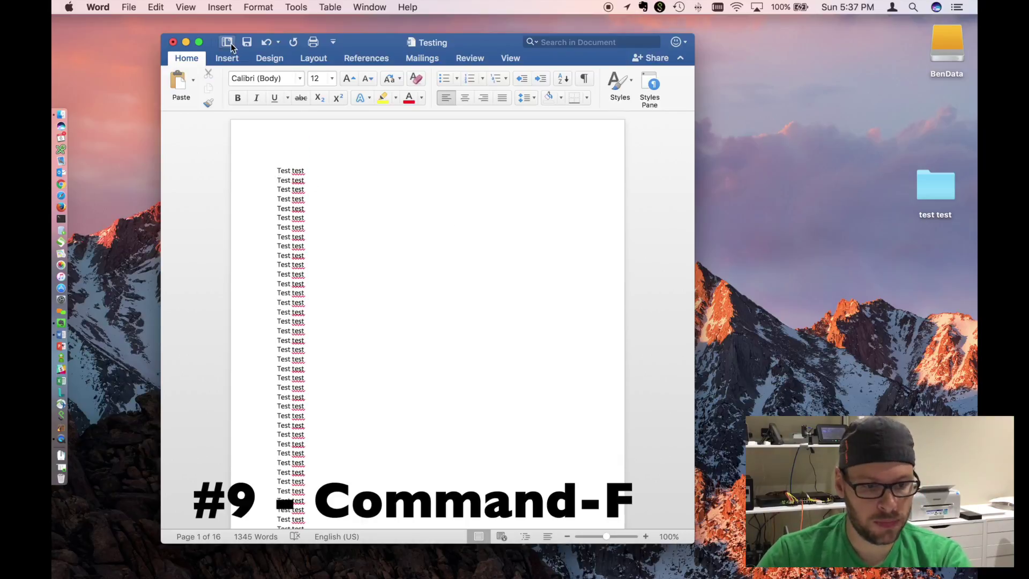
click(157, 7)
mouse_move(244, 163)
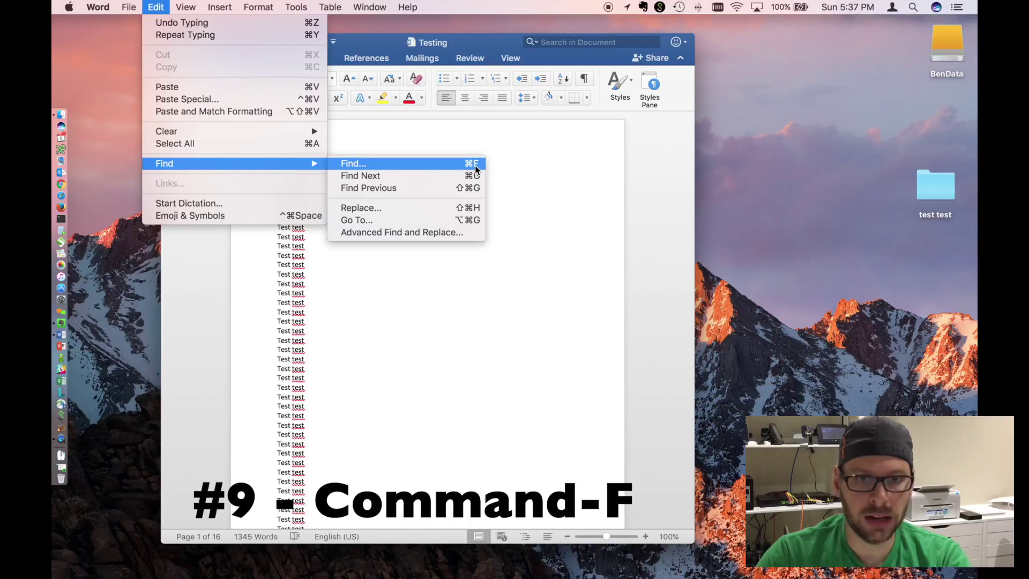
click(551, 159)
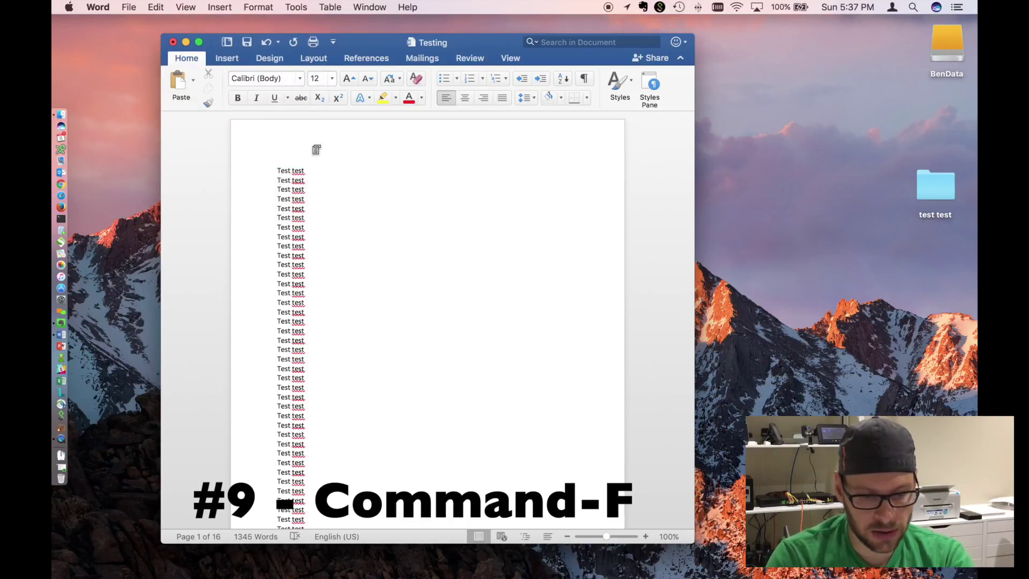
Step: Search the document for the word "need"
key(super+f)
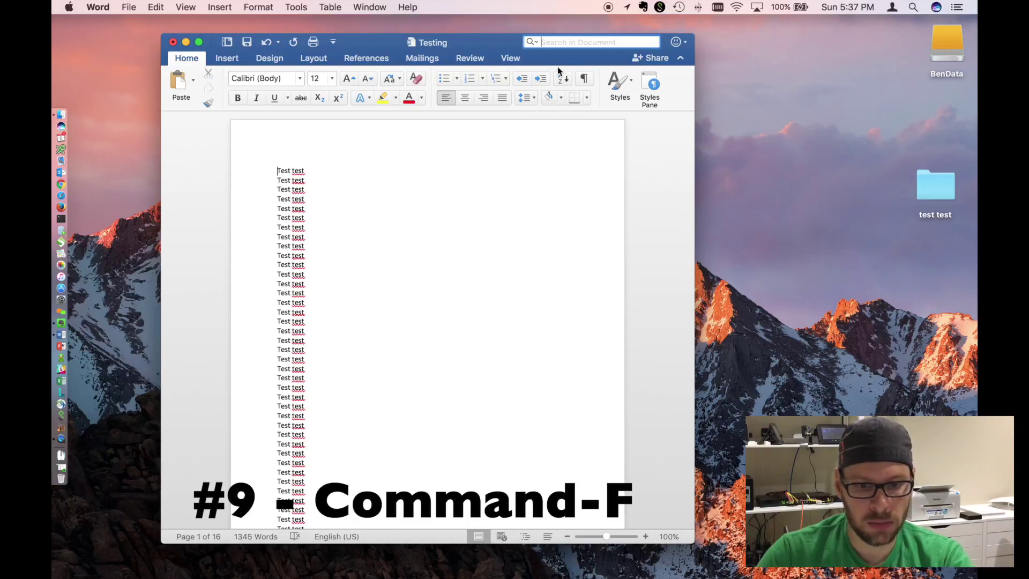
text(need)
key(Return)
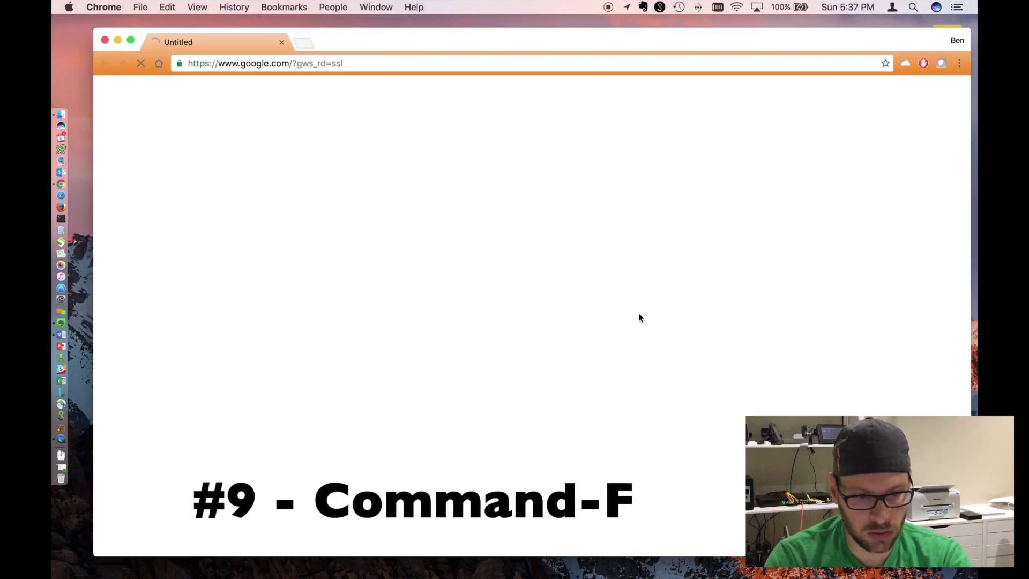
Step: Load amazon.com in Chrome
key(super+l)
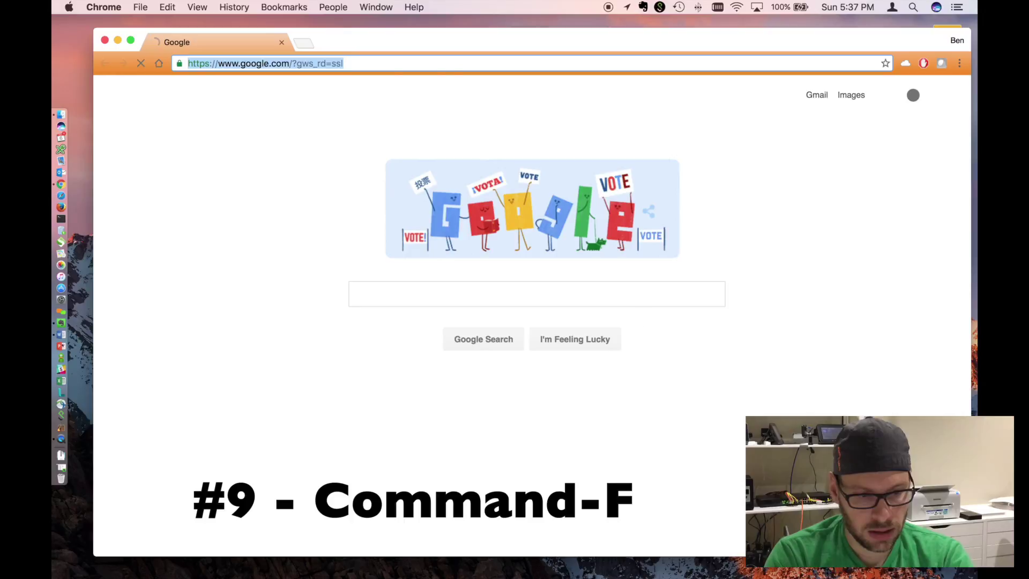
text(amaz)
key(Return)
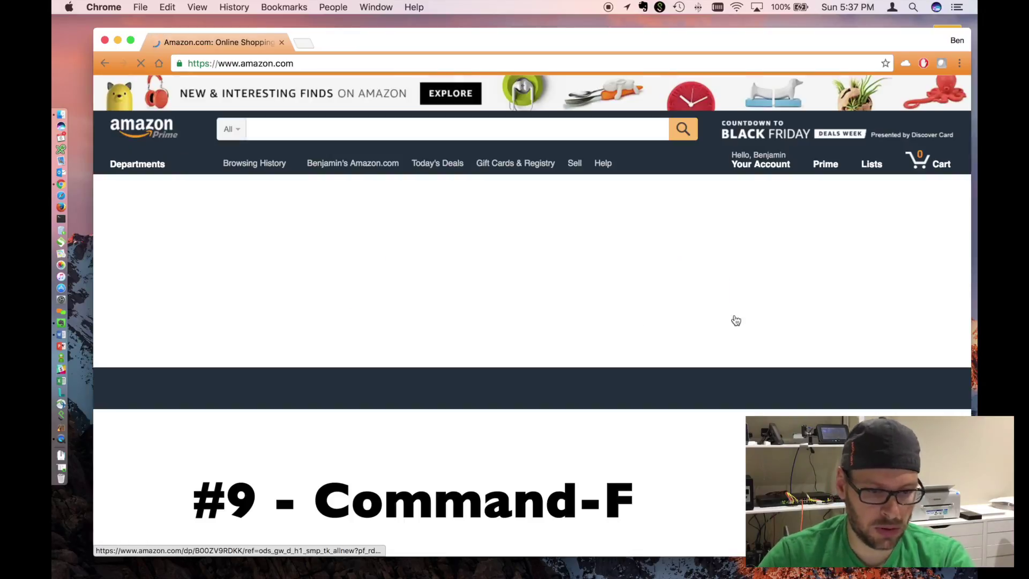
Step: Search the Amazon home page for the word "self" and switch back to the Word document
scroll(660, 276, down, 20)
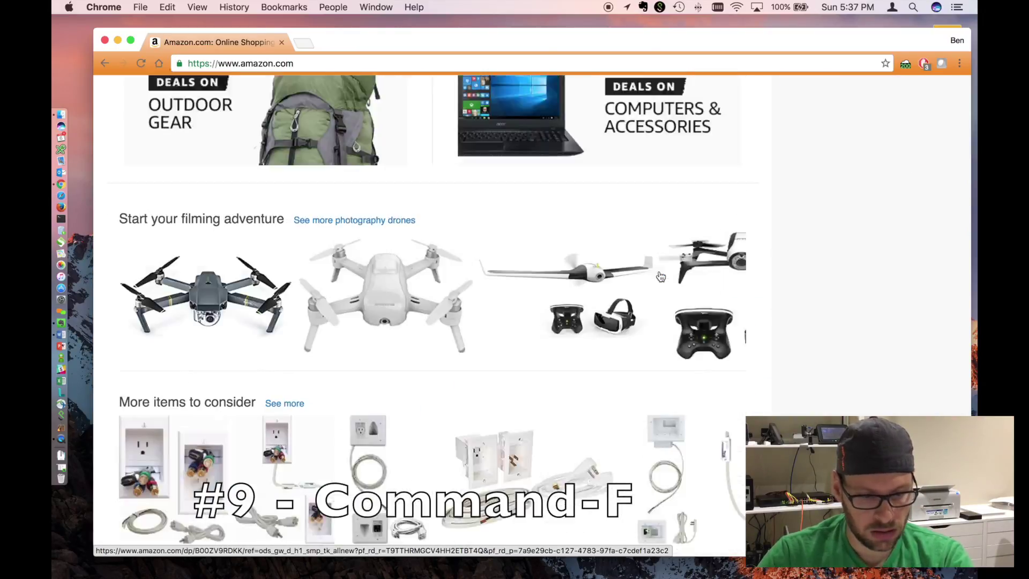
scroll(660, 275, down, 3)
scroll(659, 275, up, 4)
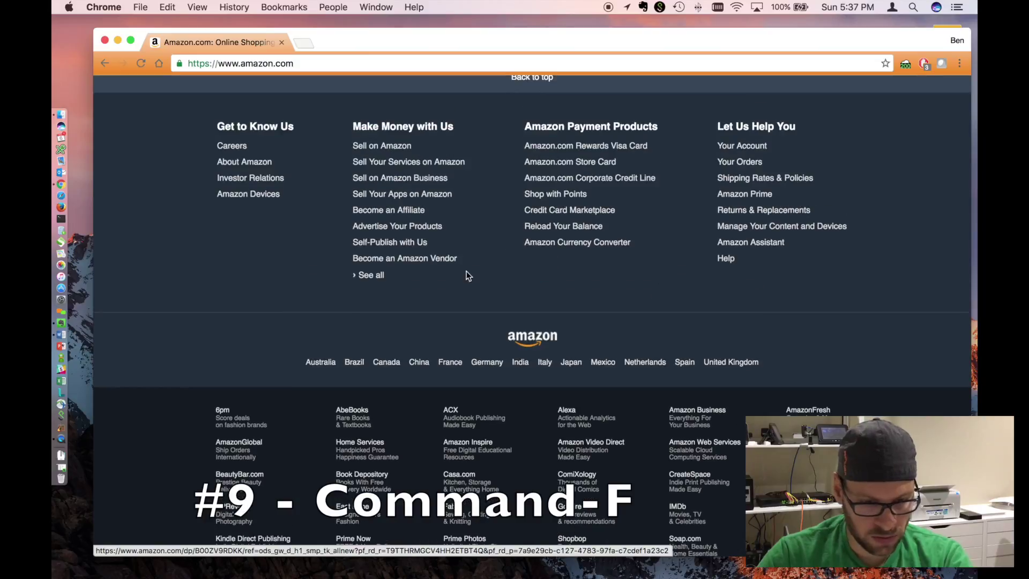
scroll(531, 303, up, 20)
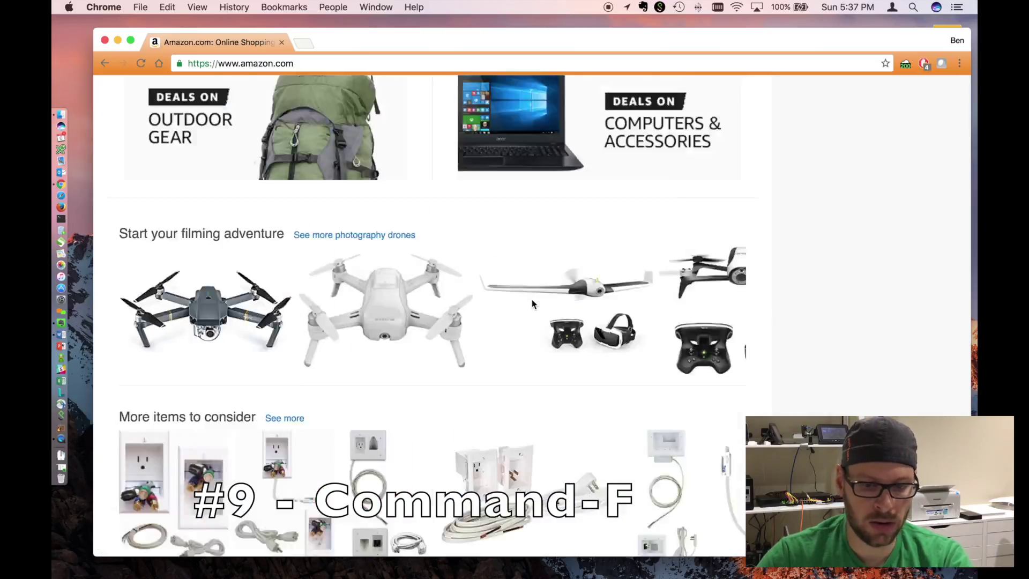
key(super+f)
text(self)
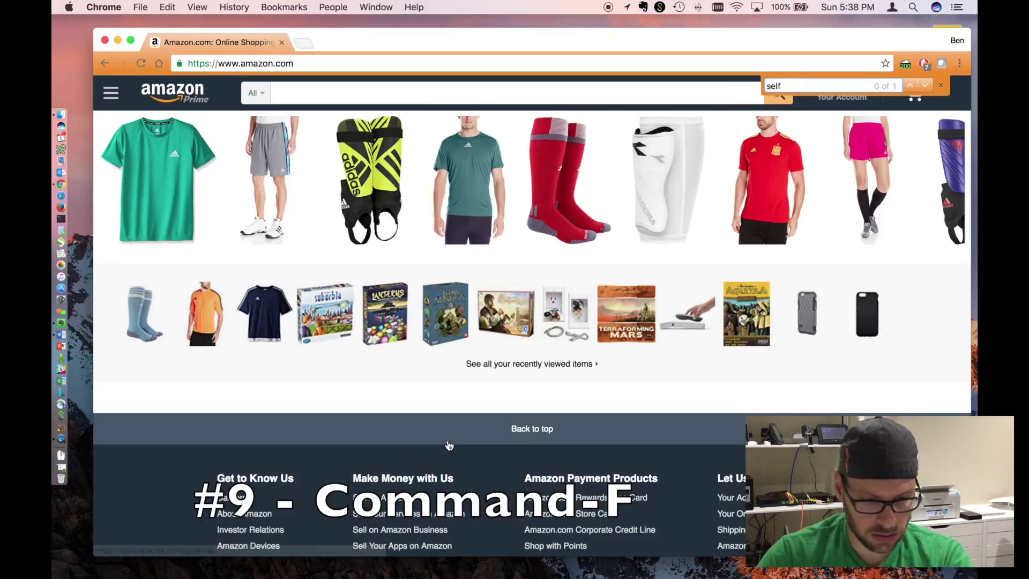
scroll(449, 445, down, 5)
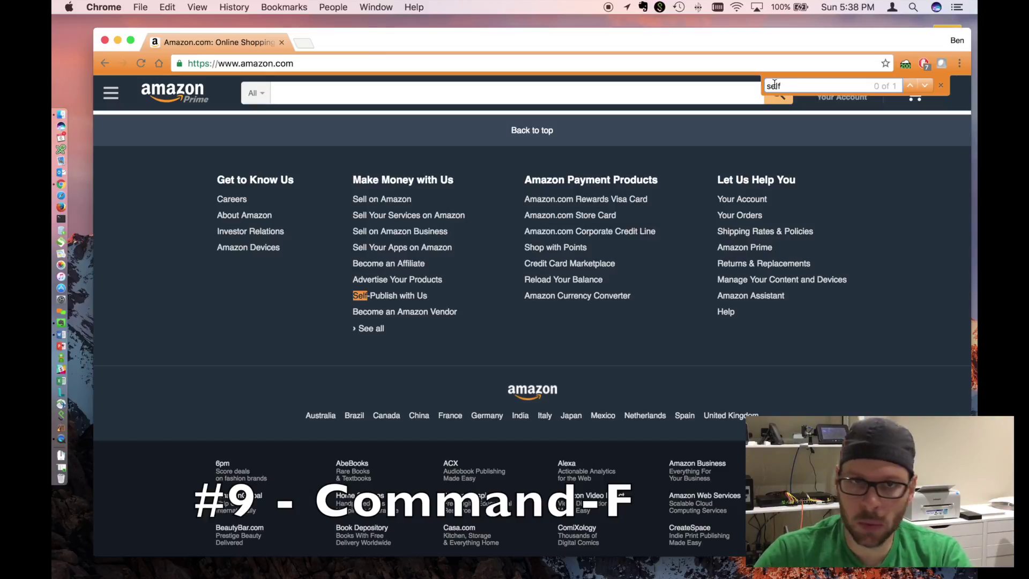
key(super+h)
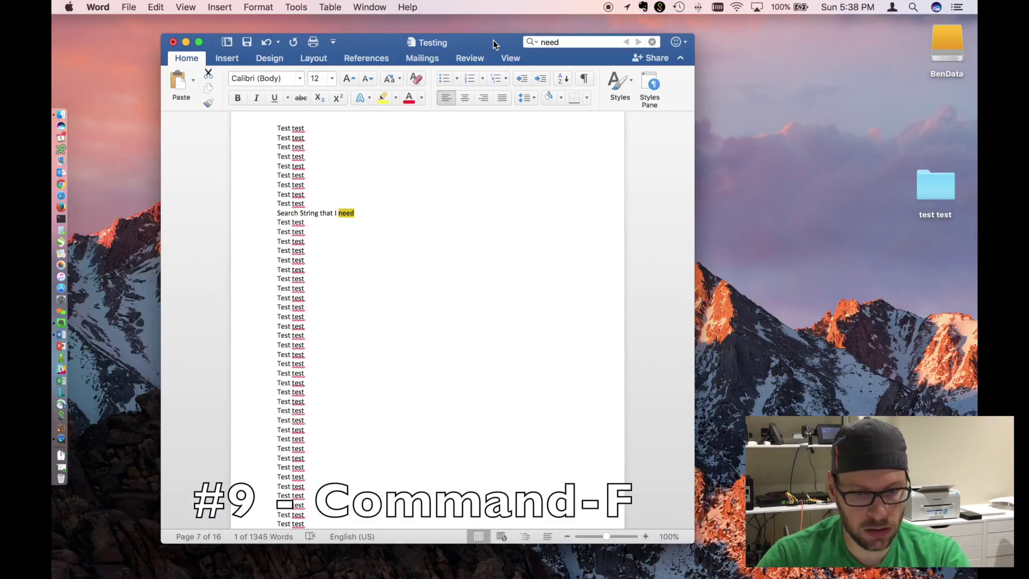
Step: Dismiss the Word document and show the contents of the Desktop's "test test" folder in a Finder window
key(super+f)
key(super+h)
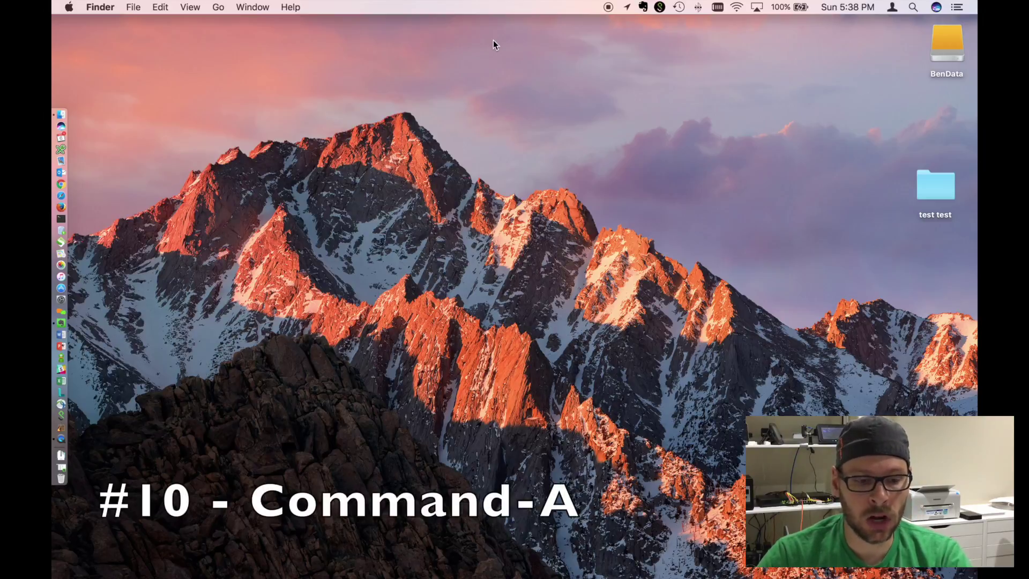
click(67, 110)
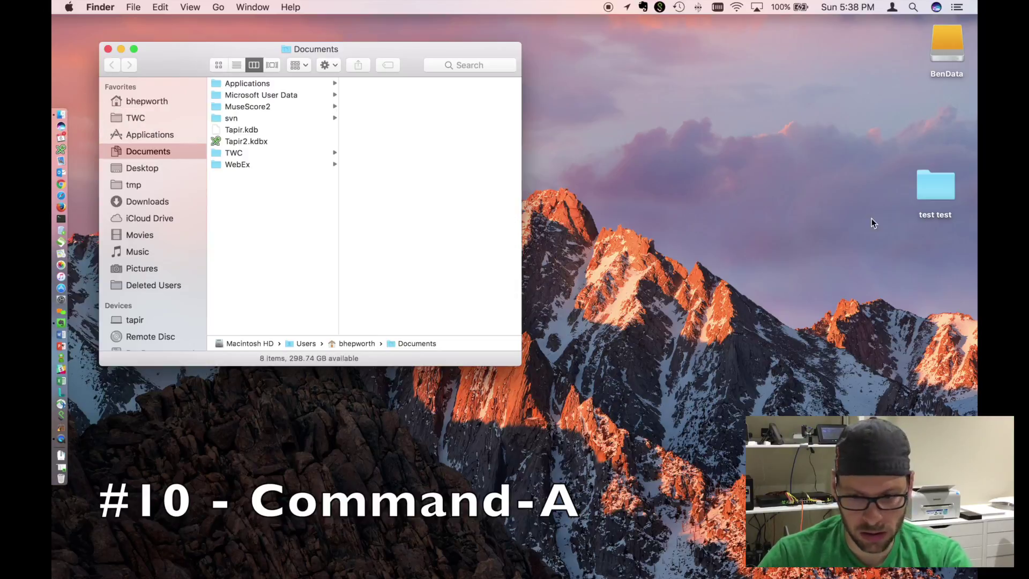
click(141, 166)
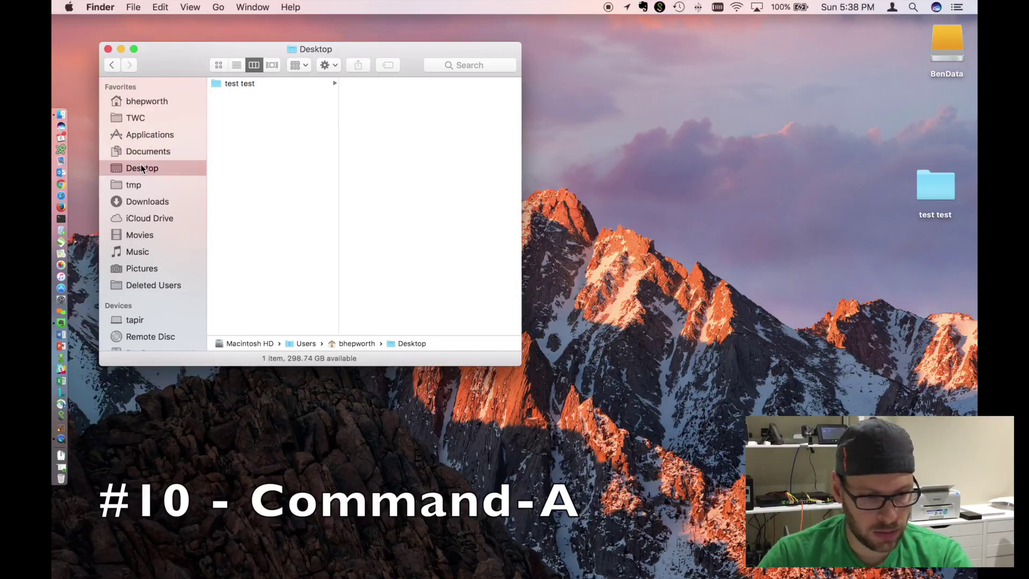
click(252, 84)
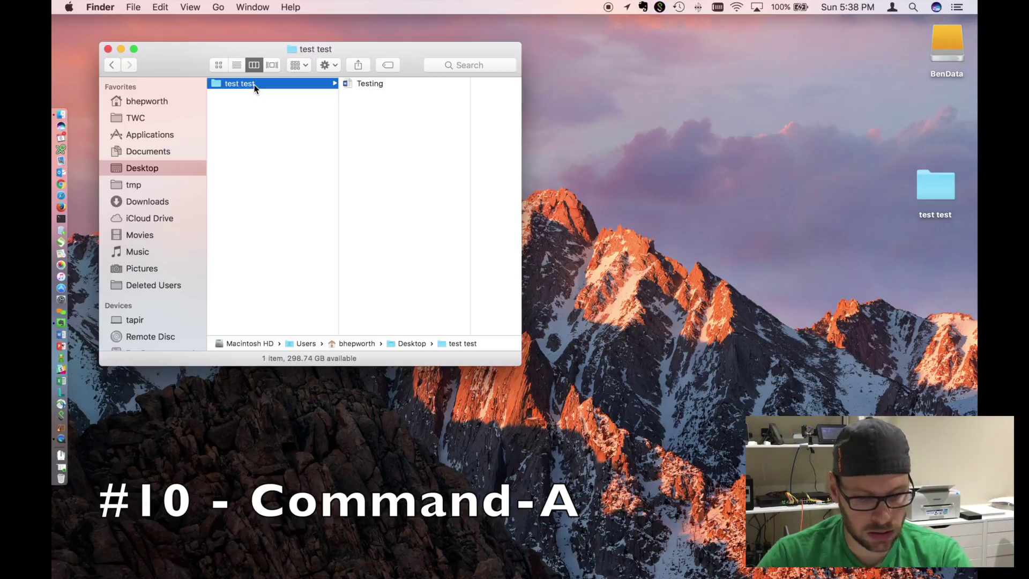
Step: Duplicate the Testing file in the "test test" folder eleven times and clear the file selection
click(378, 83)
key(super+d)
key(super+d)
key(super+d)
key(super+d)
key(super+d)
key(super+d)
key(super+d)
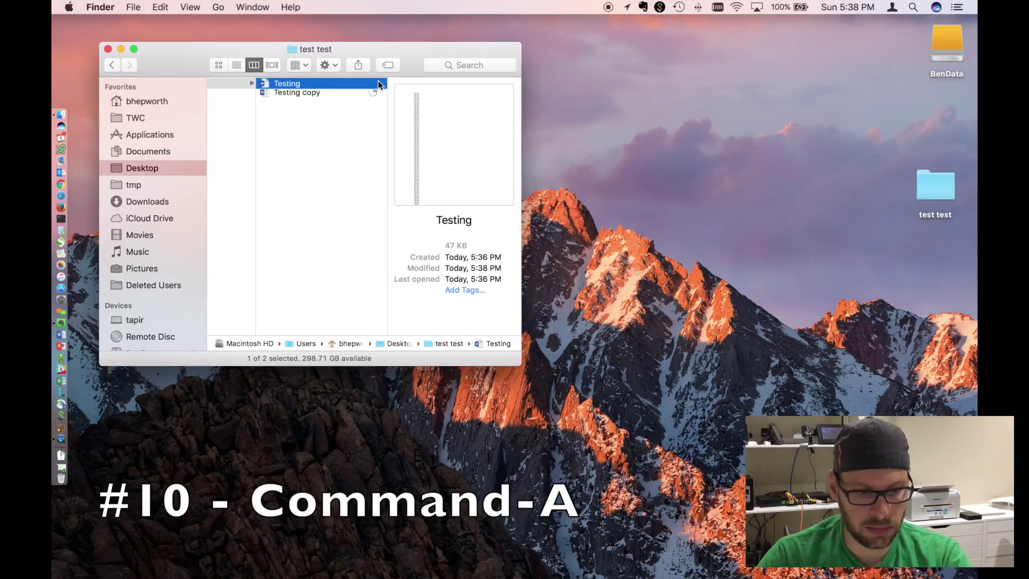
key(super+d)
key(super+d)
key(super+d)
key(super+d)
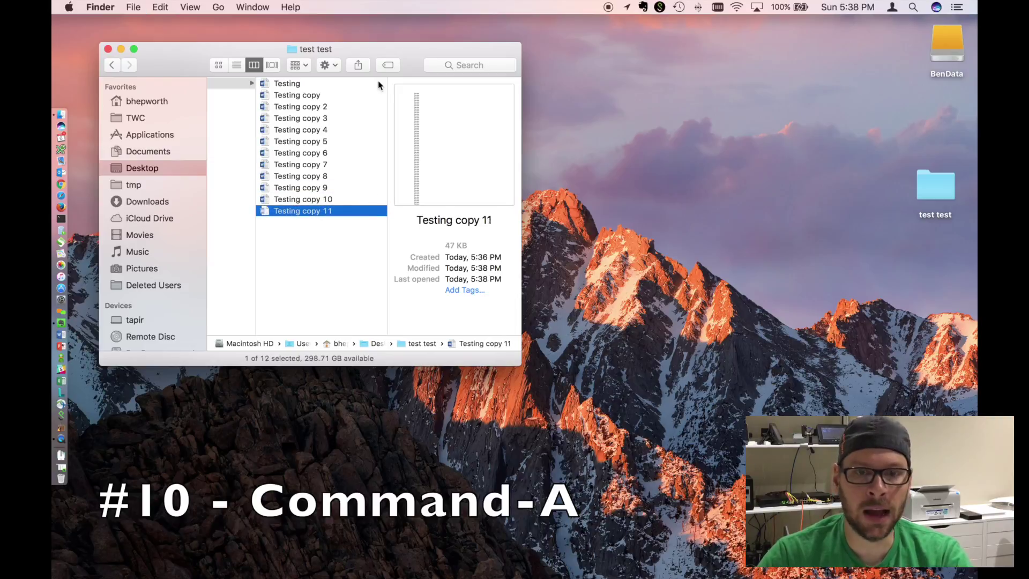
click(352, 269)
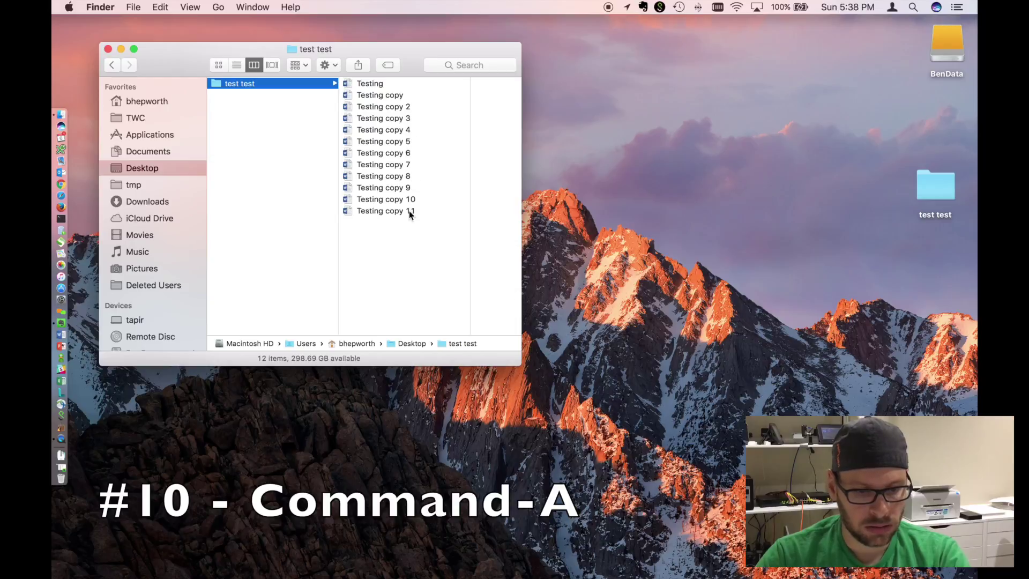
Step: Select all files in the "test test" folder, move them to the desktop, and undo the move
click(373, 85)
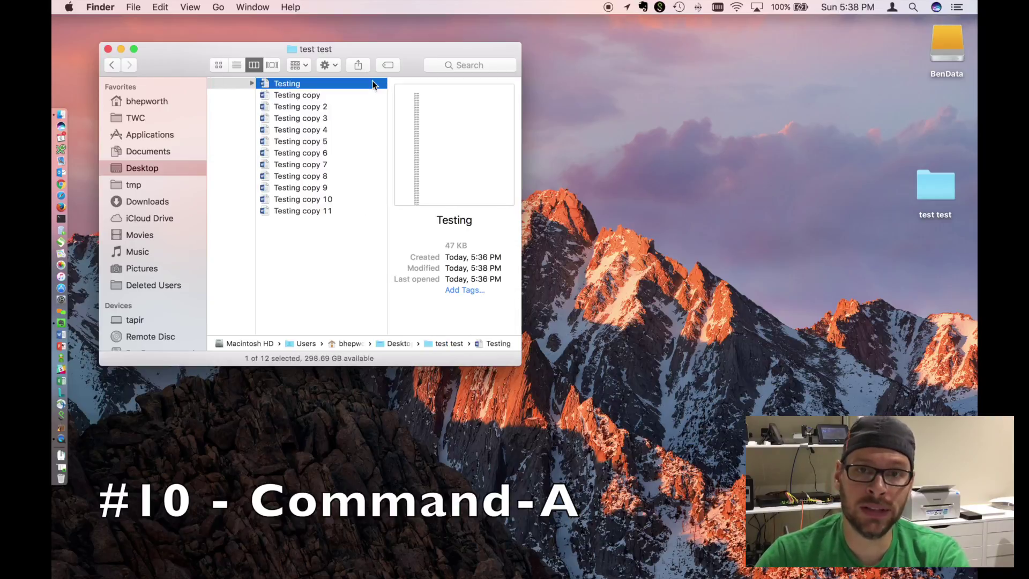
key(super+a)
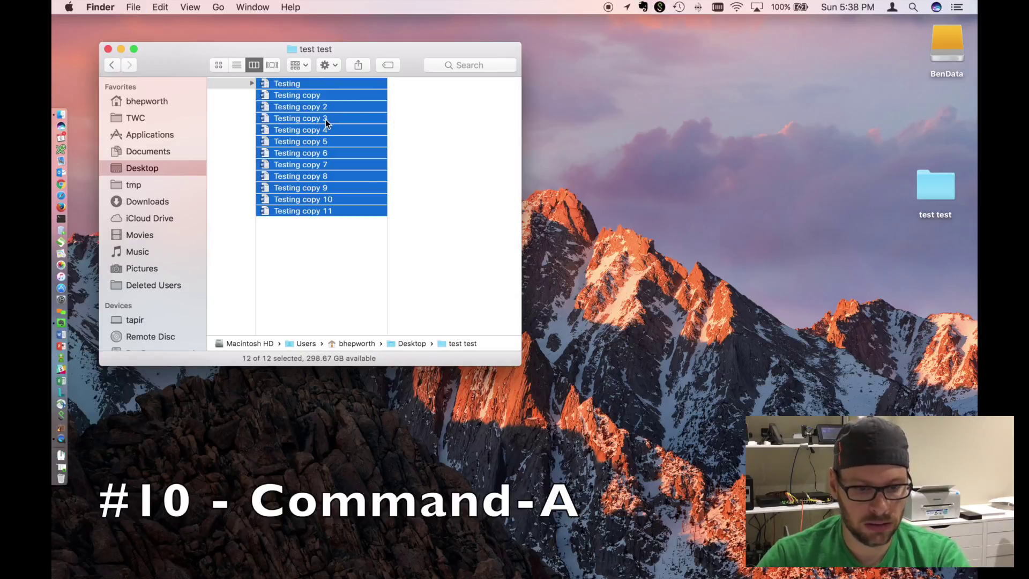
drag(325, 119, 765, 309)
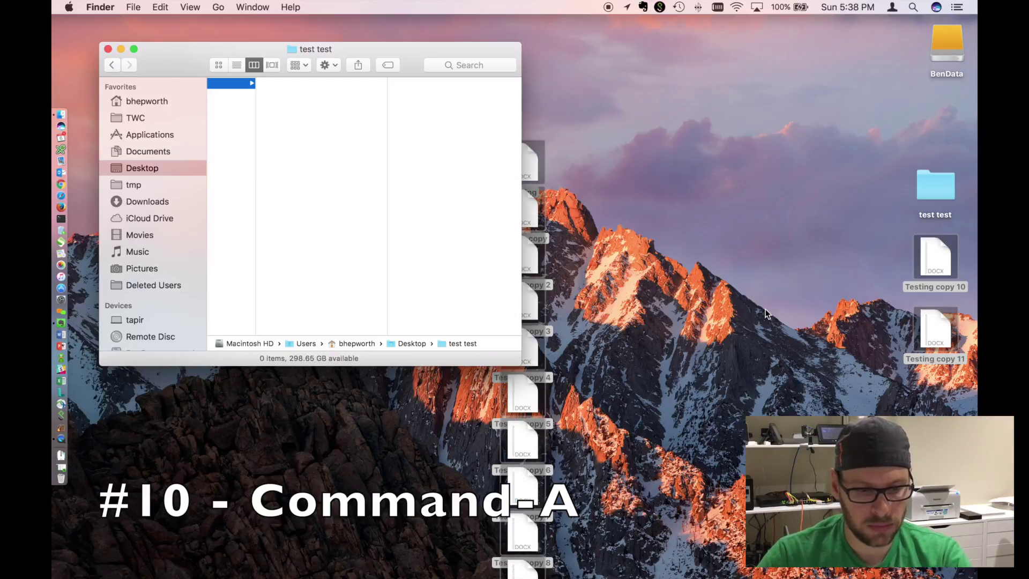
key(super+z)
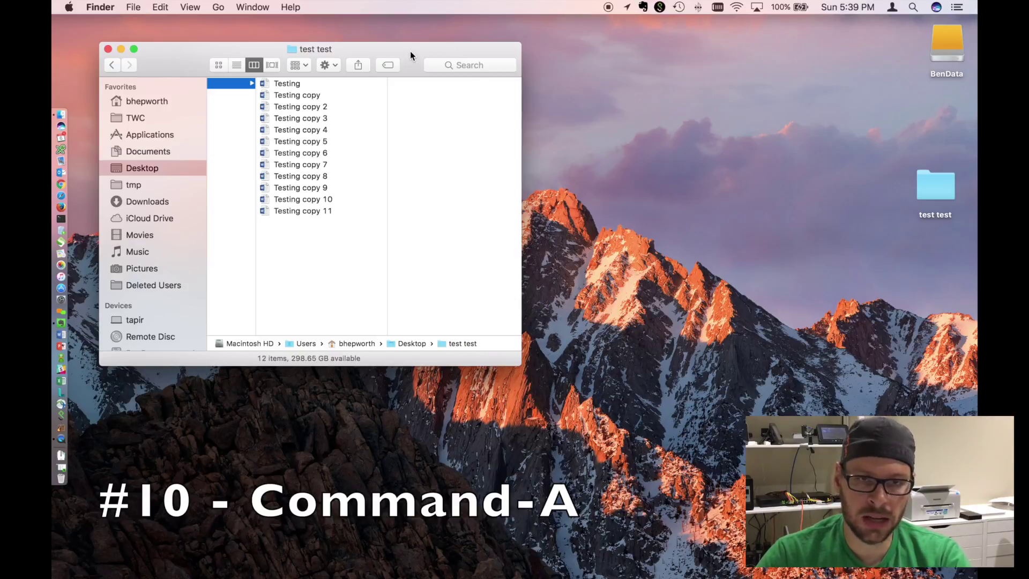
Step: Open the Testing document from the "test test" folder and select all of its text, then clear the selection
drag(409, 52, 432, 43)
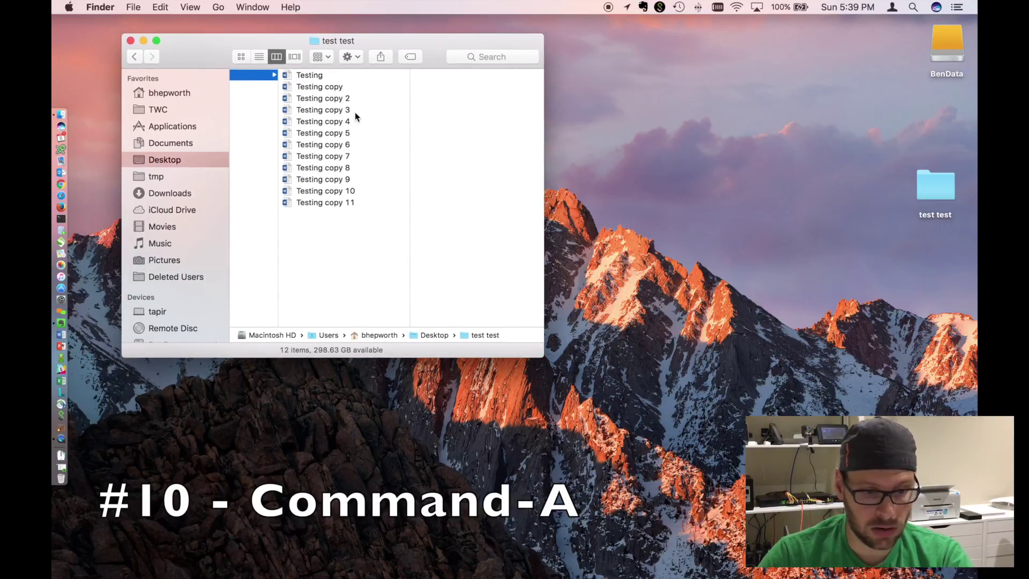
click(308, 78)
double_click(308, 78)
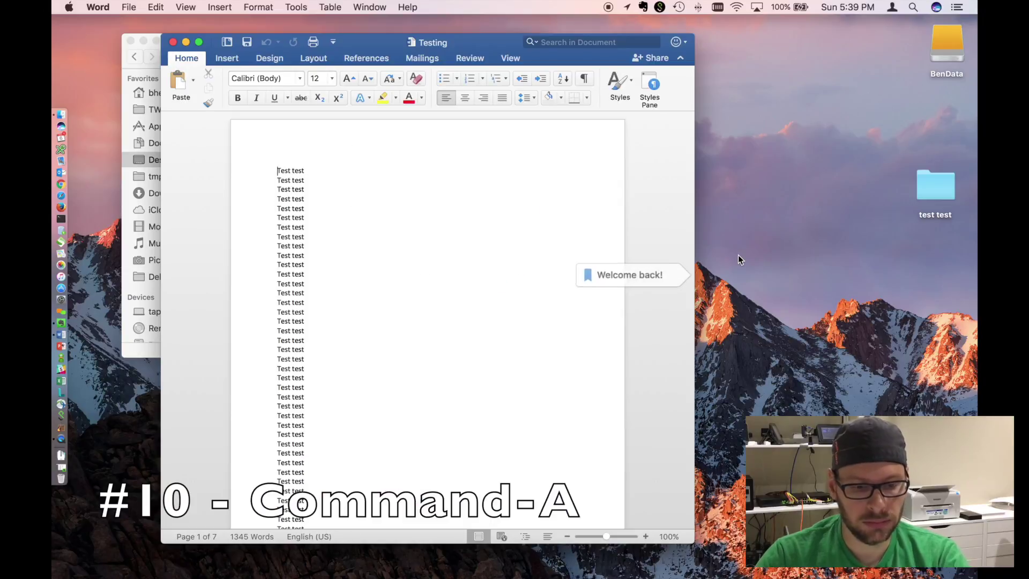
key(super+a)
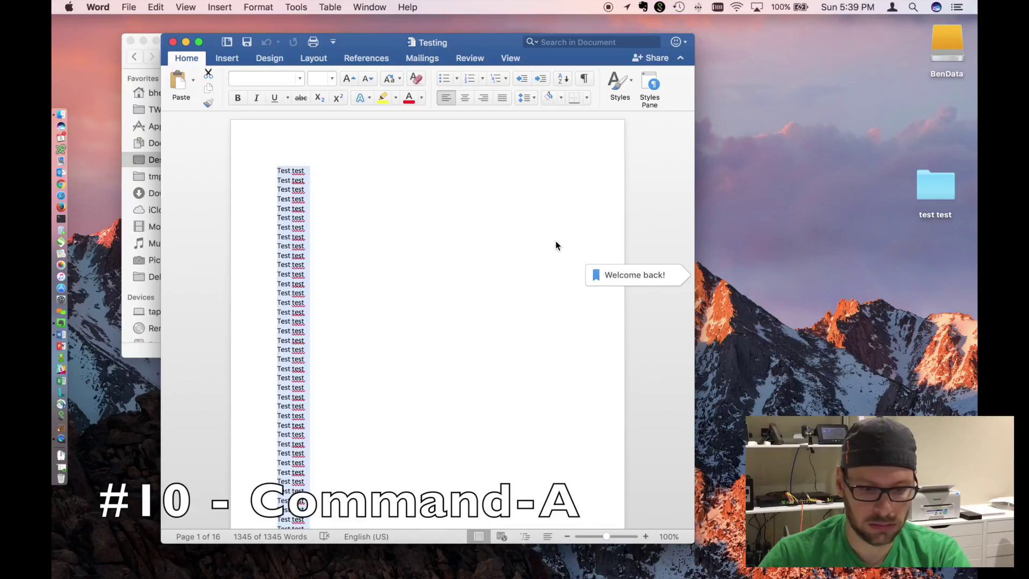
click(405, 210)
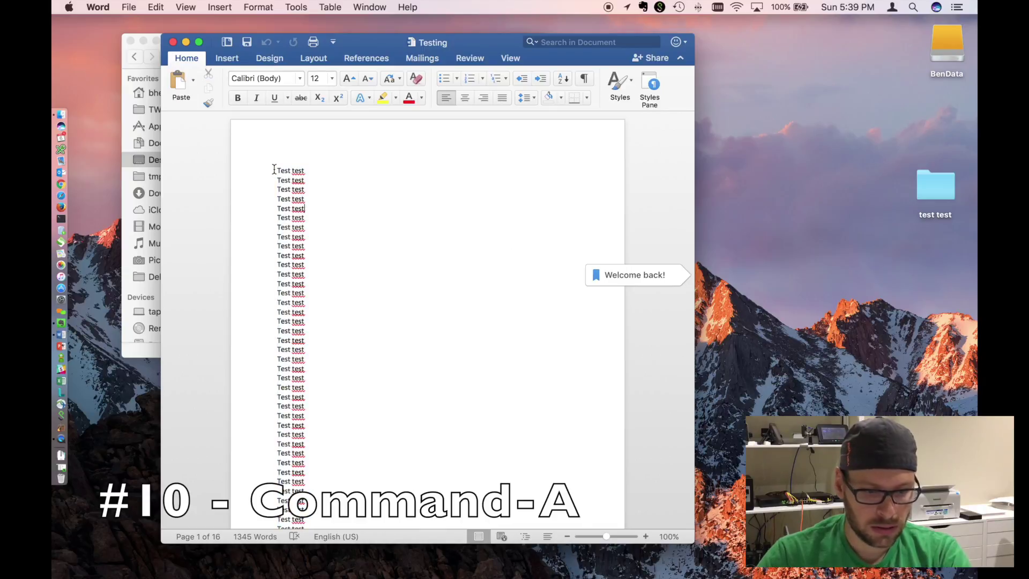
Step: Move the Word window aside, then view Word's preferences and close them
drag(377, 32, 458, 31)
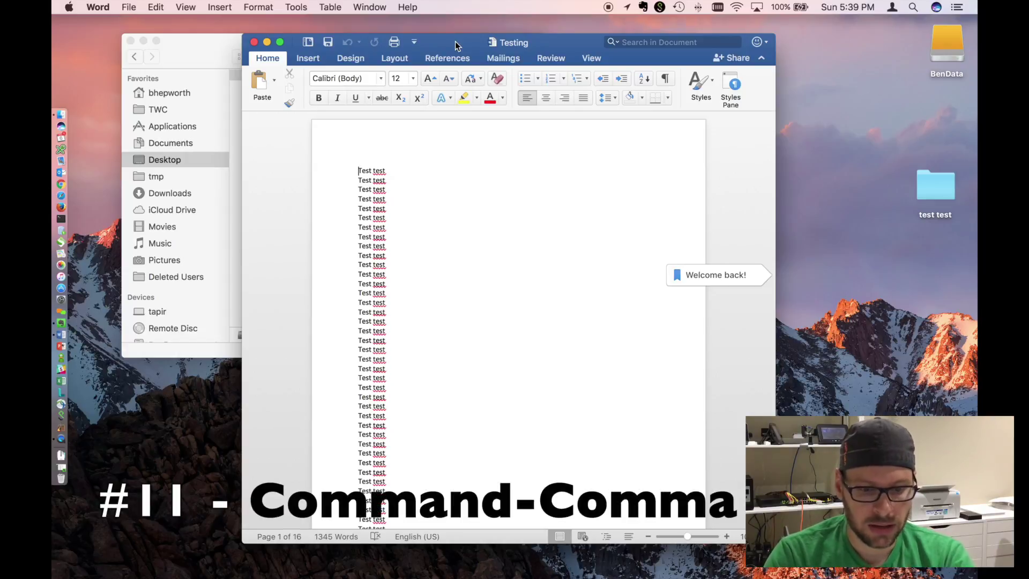
key(super+comma)
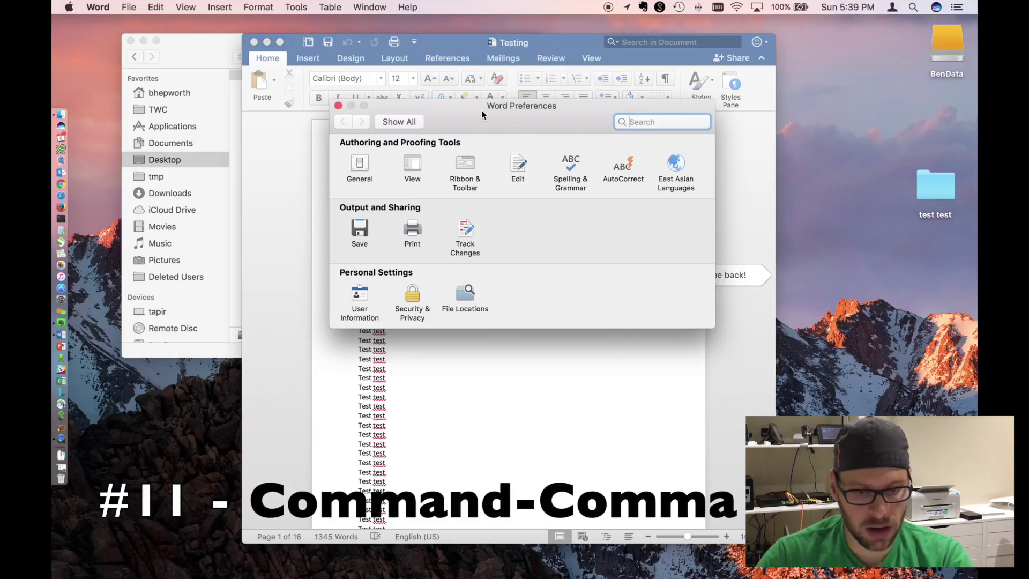
drag(568, 98, 576, 35)
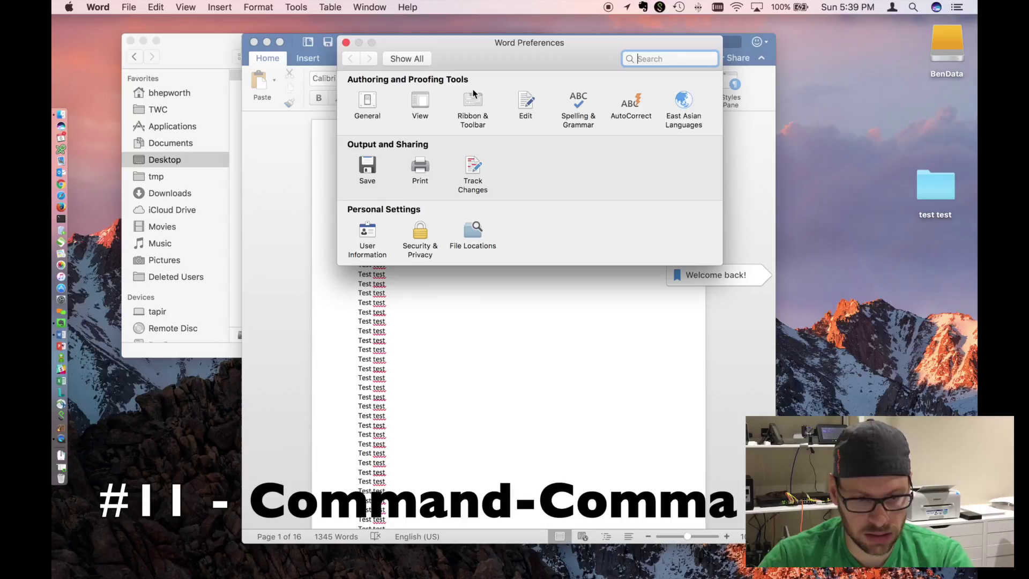
click(346, 43)
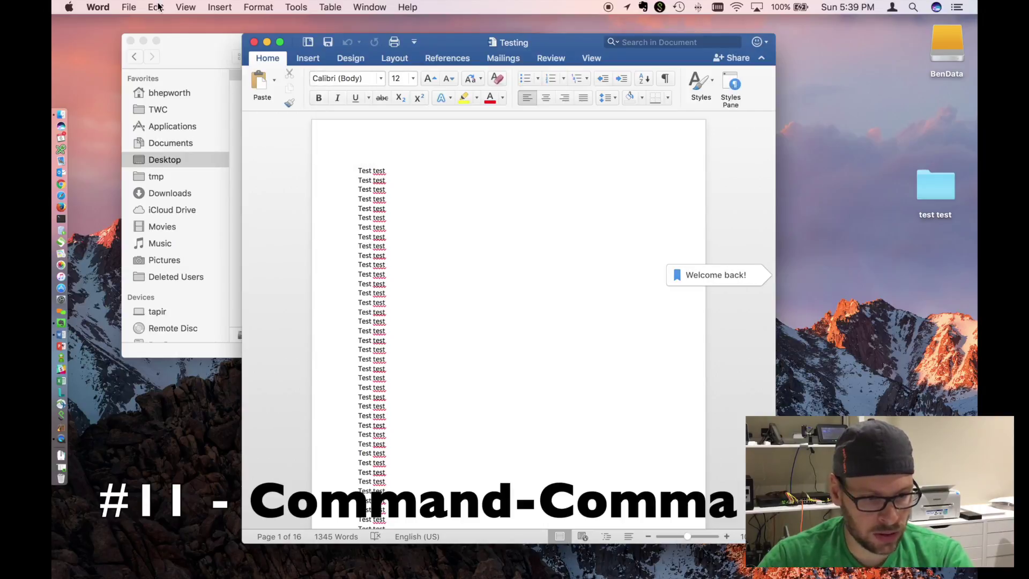
Step: Switch from Word to Finder, view the Finder preferences, and close them
click(98, 7)
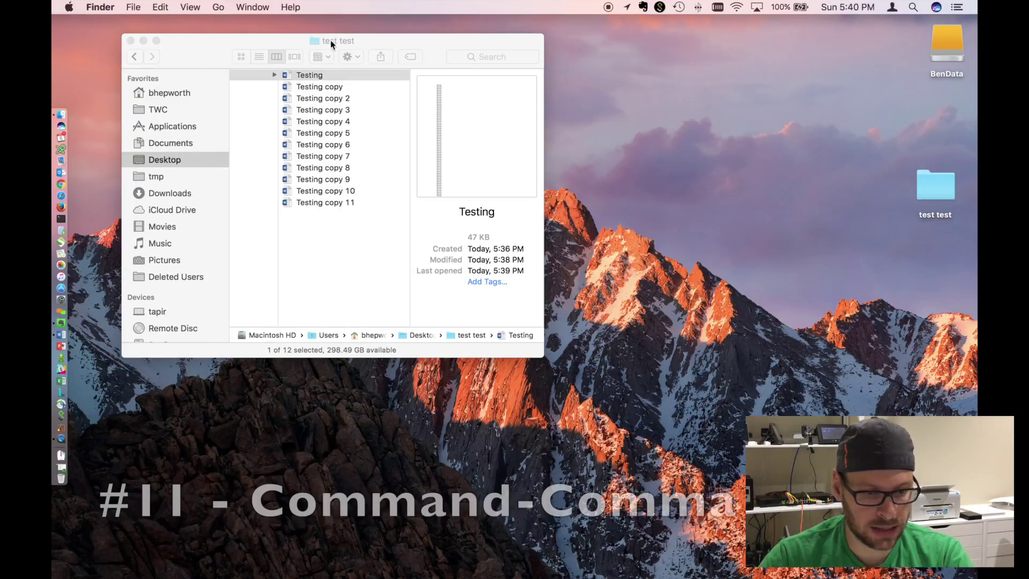
key(super+comma)
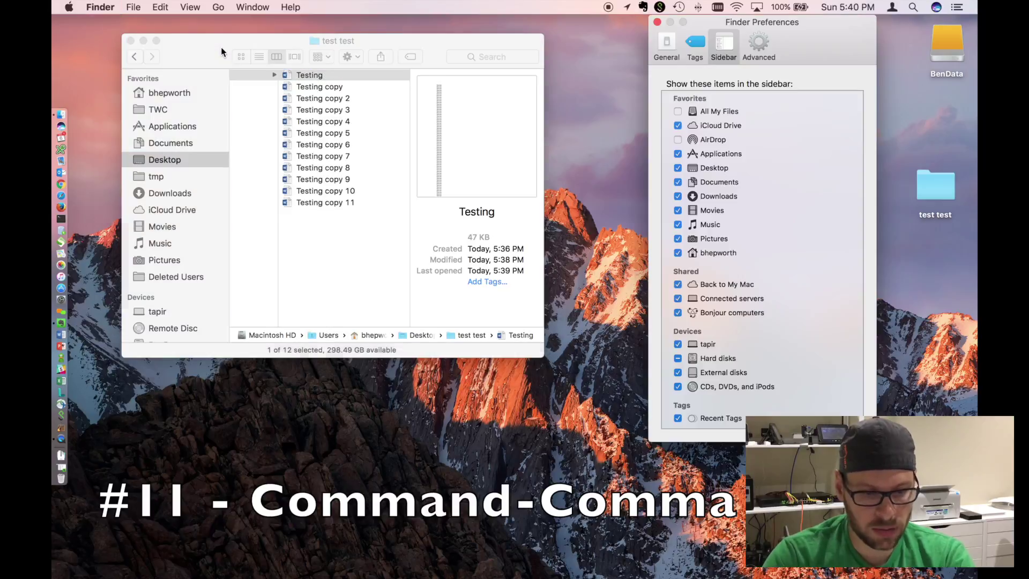
click(657, 22)
Step: Launch Google Chrome to view its settings page, then quit Chrome and close the Finder window
click(62, 187)
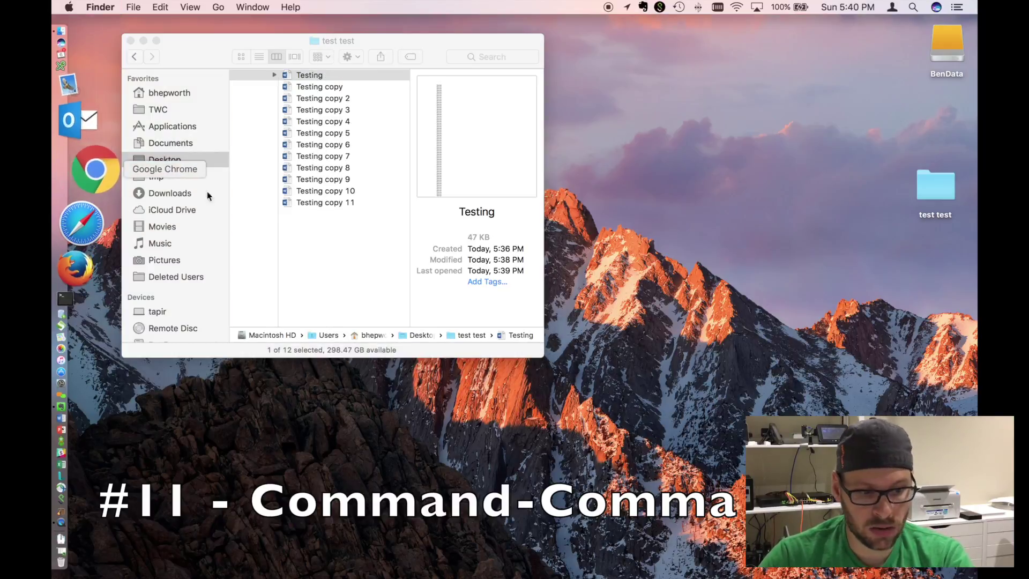
key(super+comma)
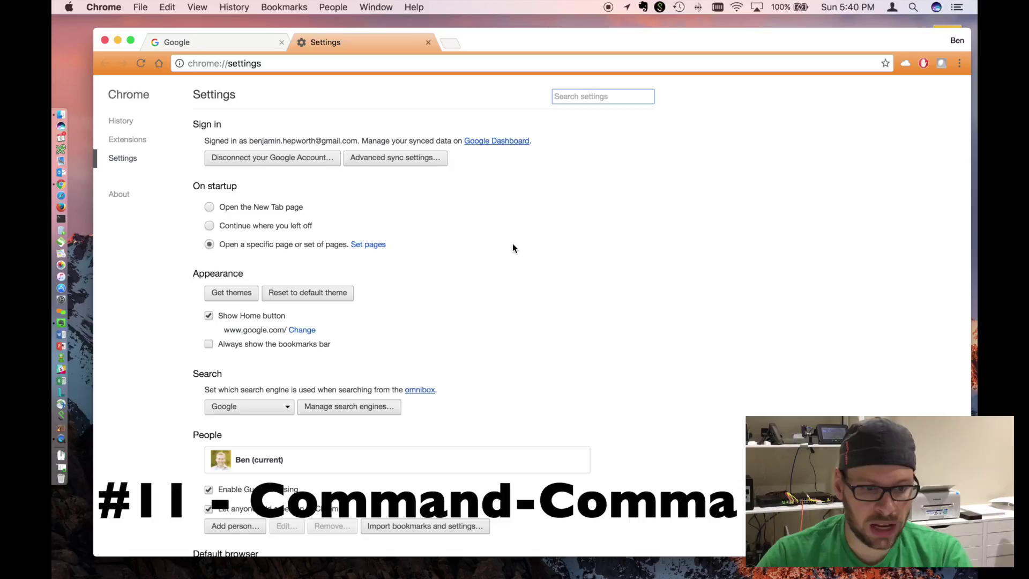
key(super+w)
key(super+q)
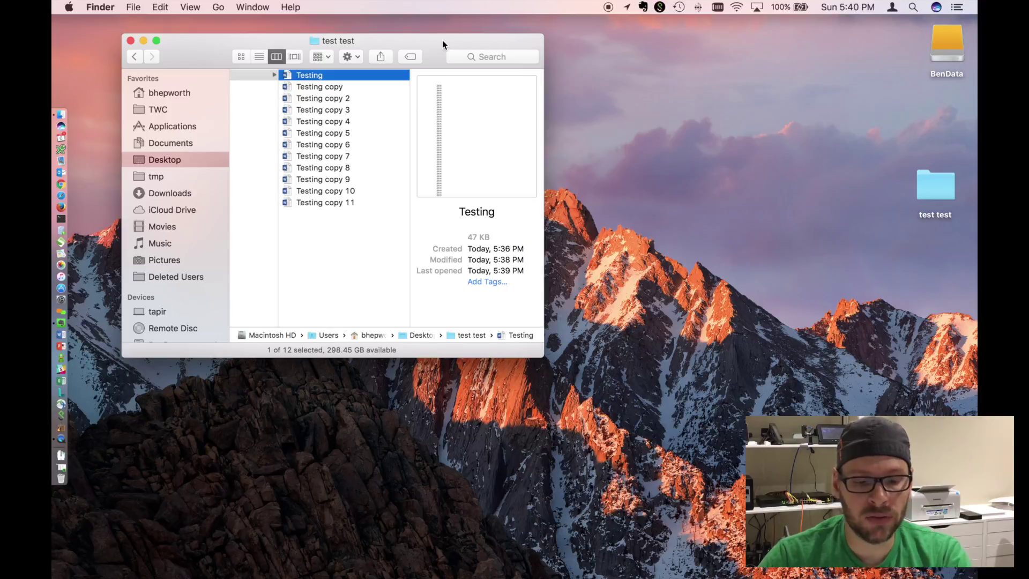
key(super+w)
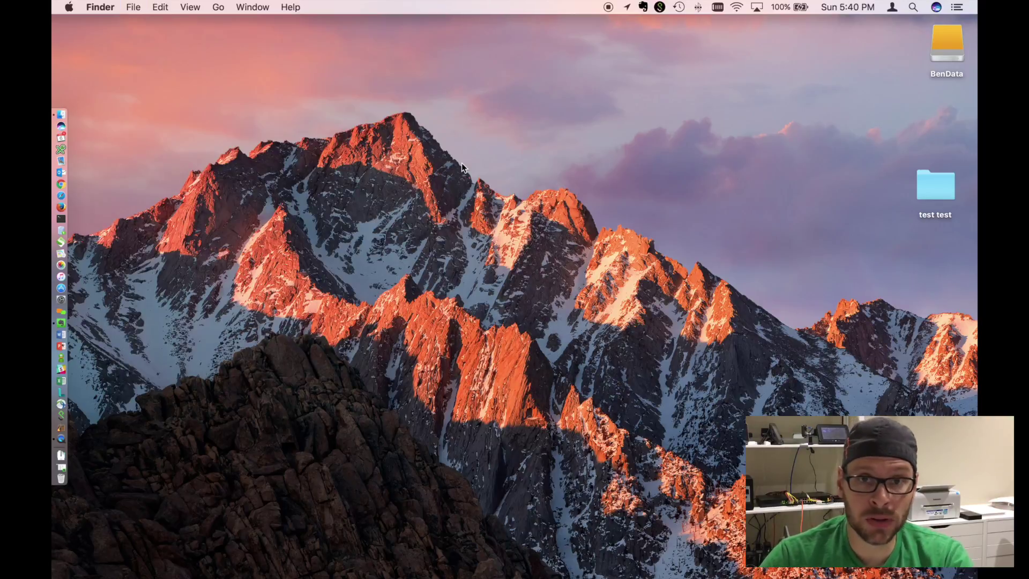